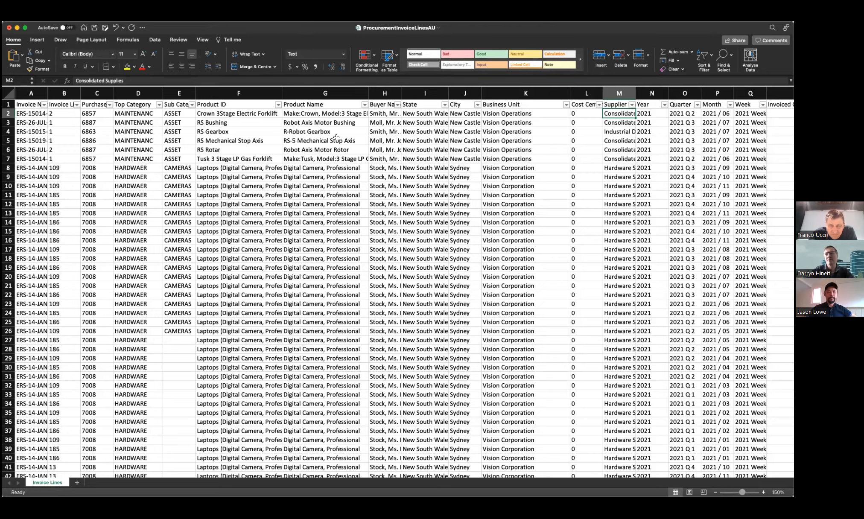
- Examine the invoice lines worksheet across its columns, from the invoice numbers to the quantity, unit price and invoiced amount columns
{"action": "scroll", "coordinate": [374, 148], "scroll_direction": "right", "scroll_amount": 5}
{"action": "scroll", "coordinate": [374, 149], "scroll_direction": "down", "scroll_amount": 1}
{"action": "scroll", "coordinate": [642, 133], "scroll_direction": "up", "scroll_amount": 2}
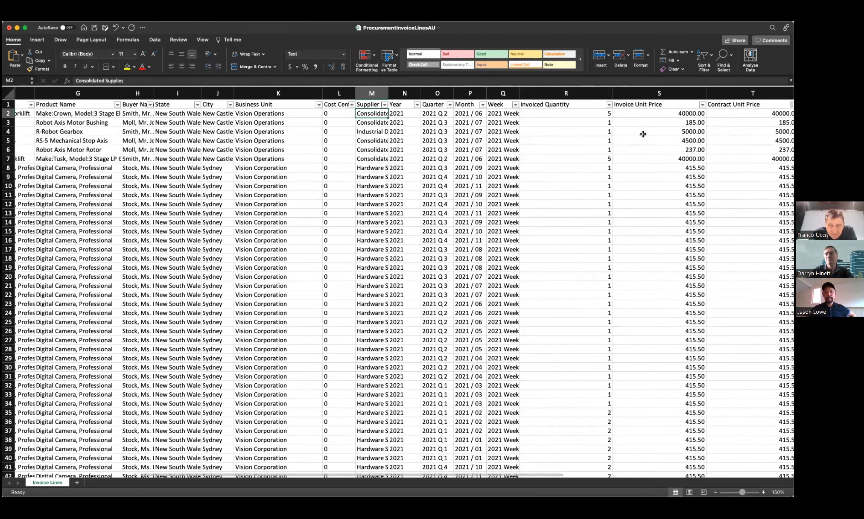
{"action": "scroll", "coordinate": [661, 138], "scroll_direction": "down", "scroll_amount": 2}
{"action": "scroll", "coordinate": [661, 138], "scroll_direction": "right", "scroll_amount": 1}
{"action": "scroll", "coordinate": [661, 139], "scroll_direction": "right", "scroll_amount": 1}
{"action": "scroll", "coordinate": [661, 139], "scroll_direction": "up", "scroll_amount": 2}
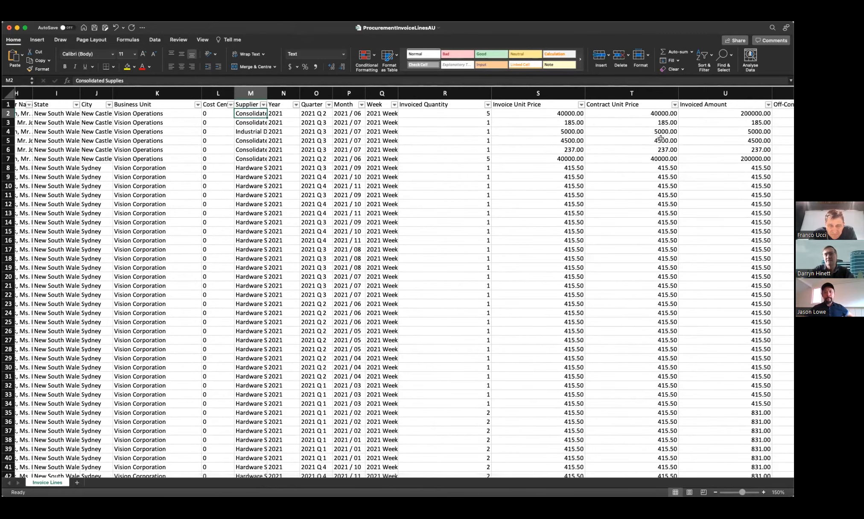
{"action": "scroll", "coordinate": [661, 139], "scroll_direction": "left", "scroll_amount": 5}
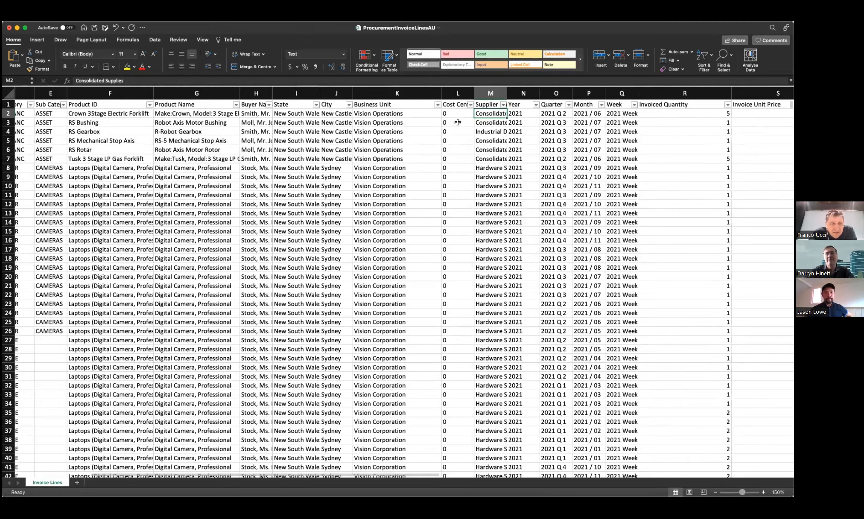
{"action": "scroll", "coordinate": [457, 128], "scroll_direction": "left", "scroll_amount": 4}
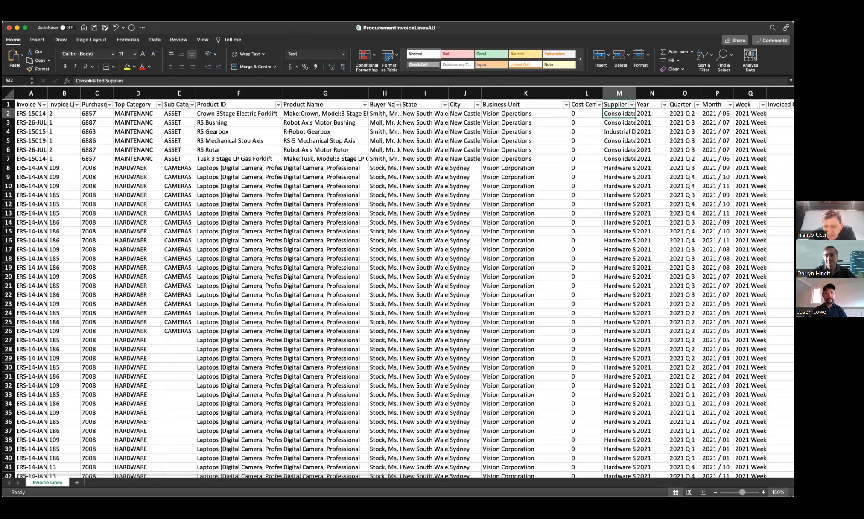
- Set the worksheet magnification to 200% and return to the first columns
{"action": "left_click", "coordinate": [778, 492]}
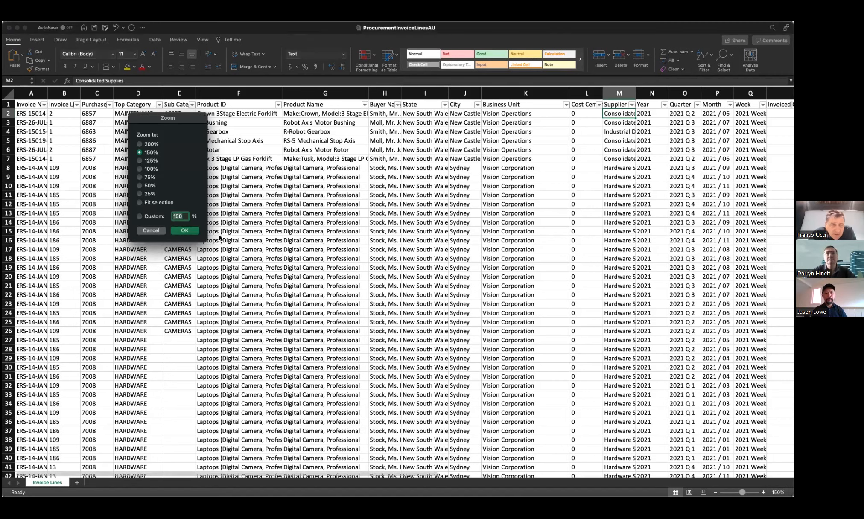
{"action": "left_click", "coordinate": [147, 144]}
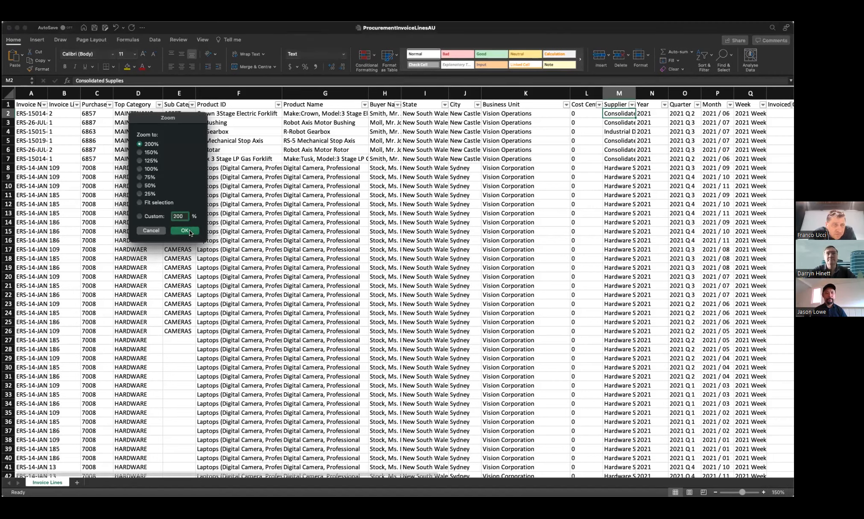
{"action": "left_click", "coordinate": [187, 231]}
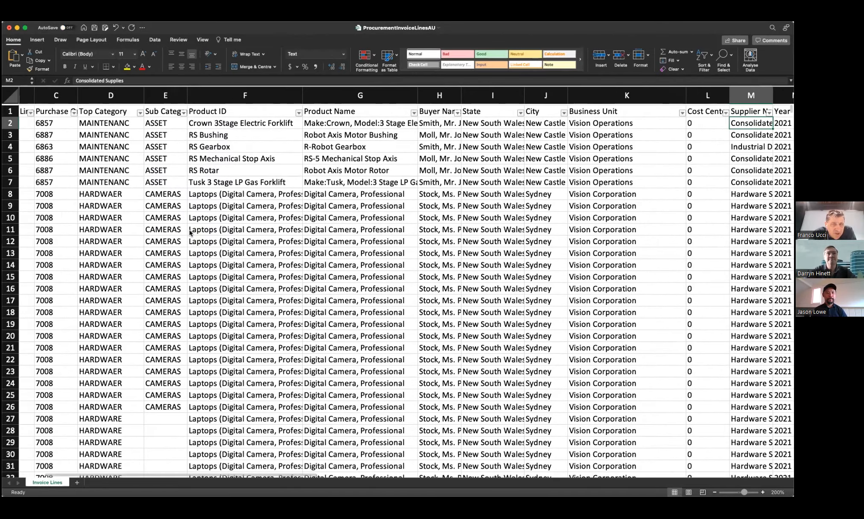
{"action": "scroll", "coordinate": [190, 232], "scroll_direction": "left", "scroll_amount": 4}
{"action": "scroll", "coordinate": [190, 233], "scroll_direction": "left", "scroll_amount": 2}
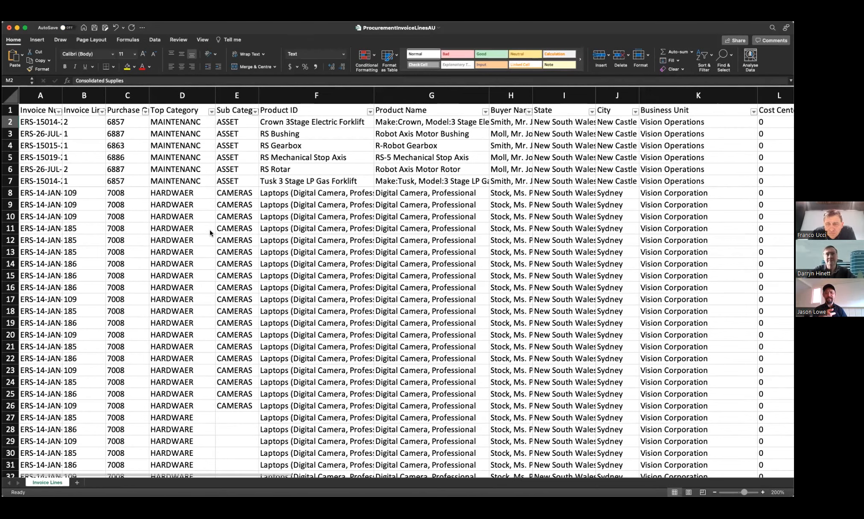
- Inspect the distinct Top Category and State values and the rows with blank sub categories for data quality problems
{"action": "left_click", "coordinate": [212, 112]}
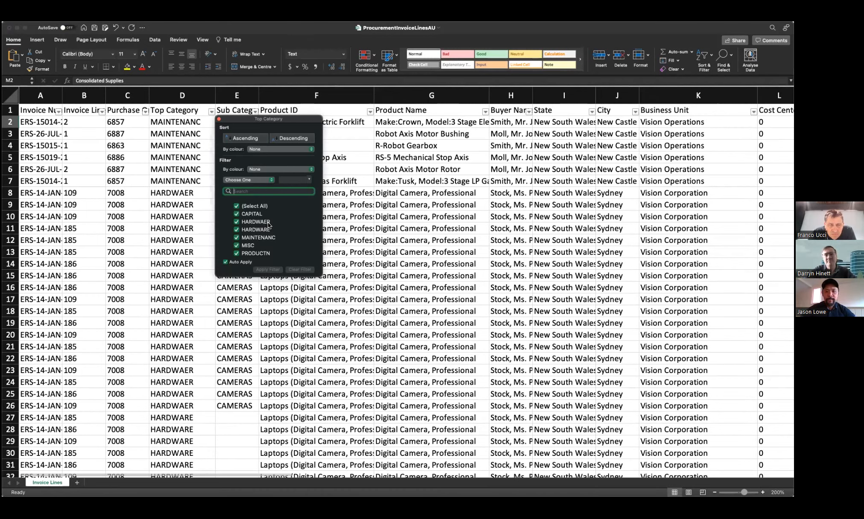
{"action": "left_click", "coordinate": [271, 318]}
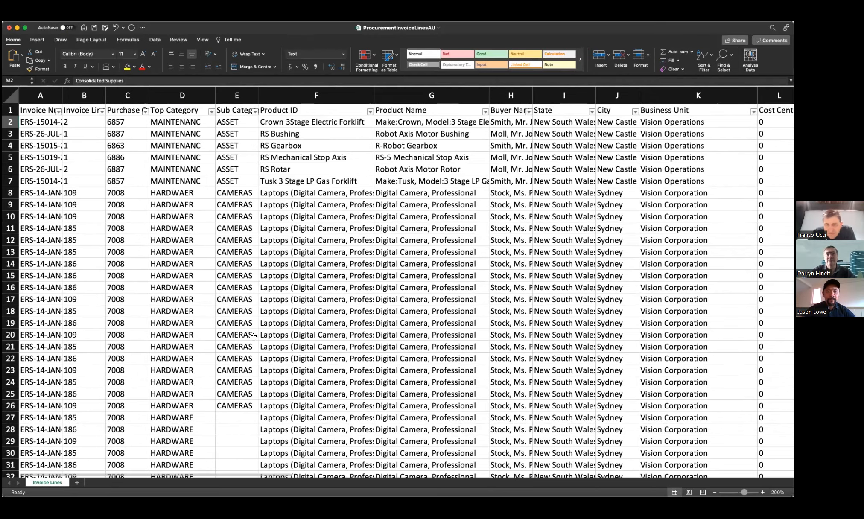
{"action": "scroll", "coordinate": [253, 336], "scroll_direction": "down", "scroll_amount": 4}
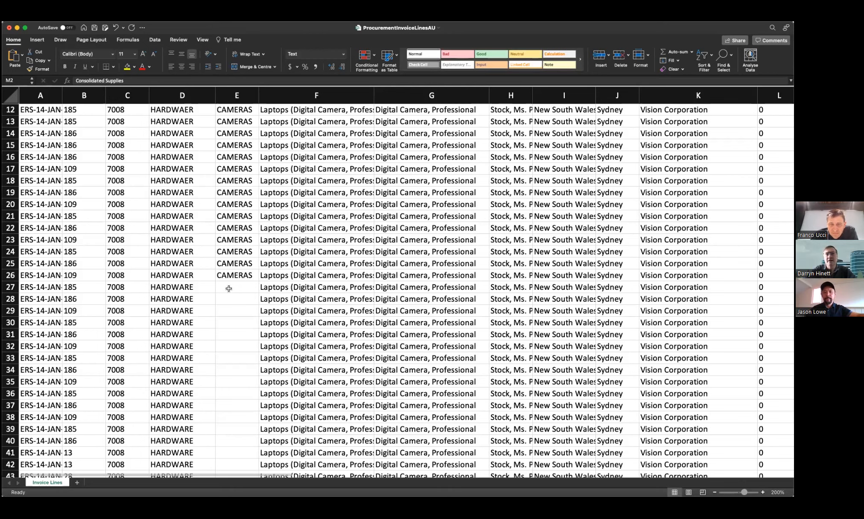
{"action": "scroll", "coordinate": [229, 289], "scroll_direction": "right", "scroll_amount": 8}
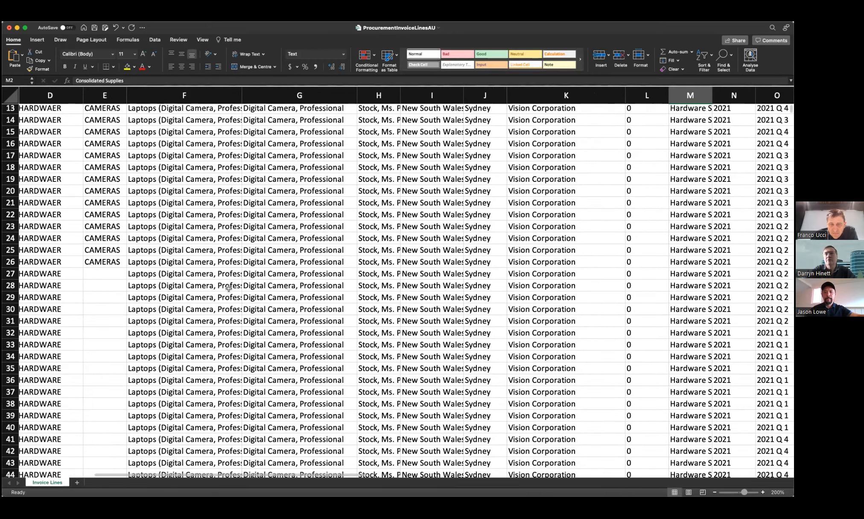
{"action": "scroll", "coordinate": [228, 289], "scroll_direction": "up", "scroll_amount": 5}
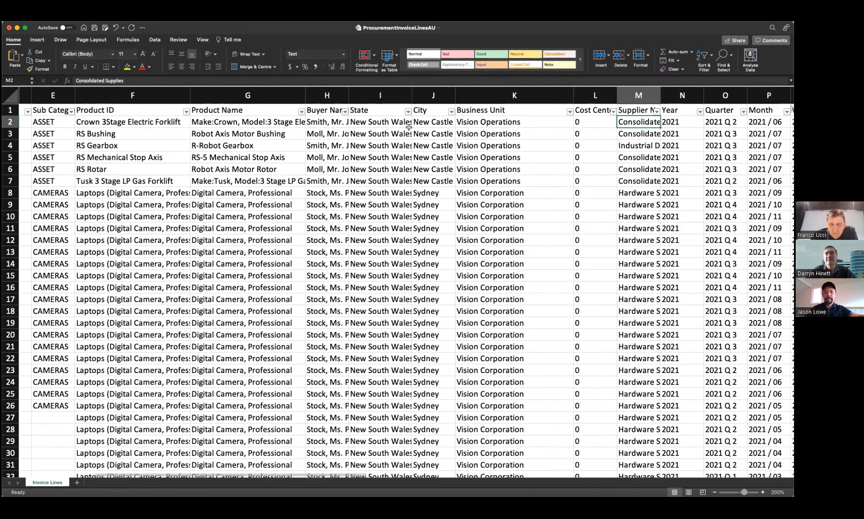
{"action": "left_click", "coordinate": [408, 112]}
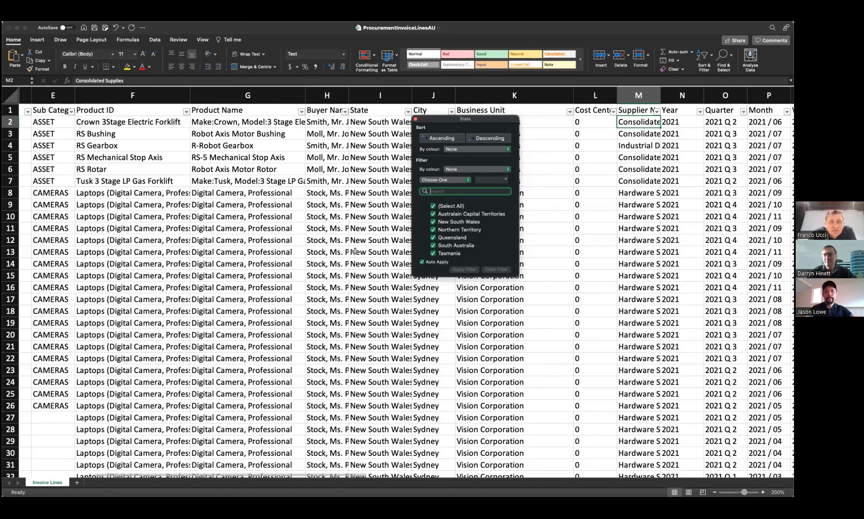
{"action": "left_click", "coordinate": [323, 273]}
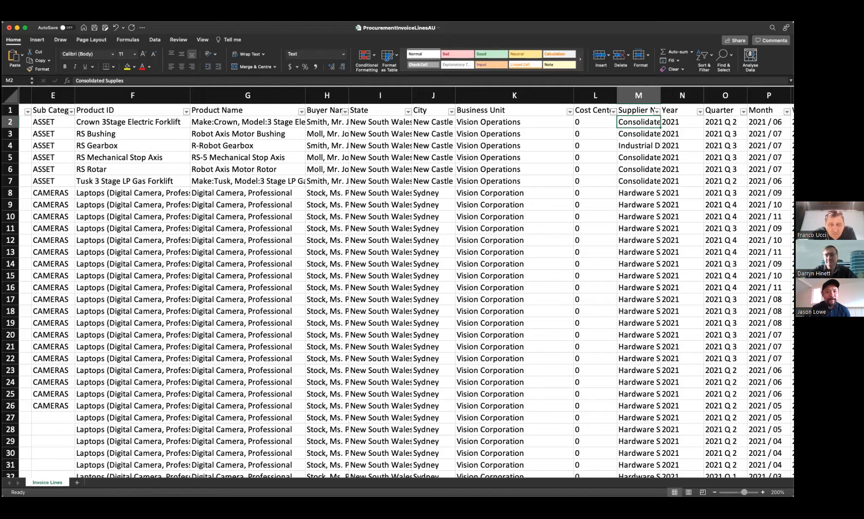
- Switch to Oracle Analytics in the browser and show the kinds of content that can be created
{"action": "key", "text": "super+Tab"}
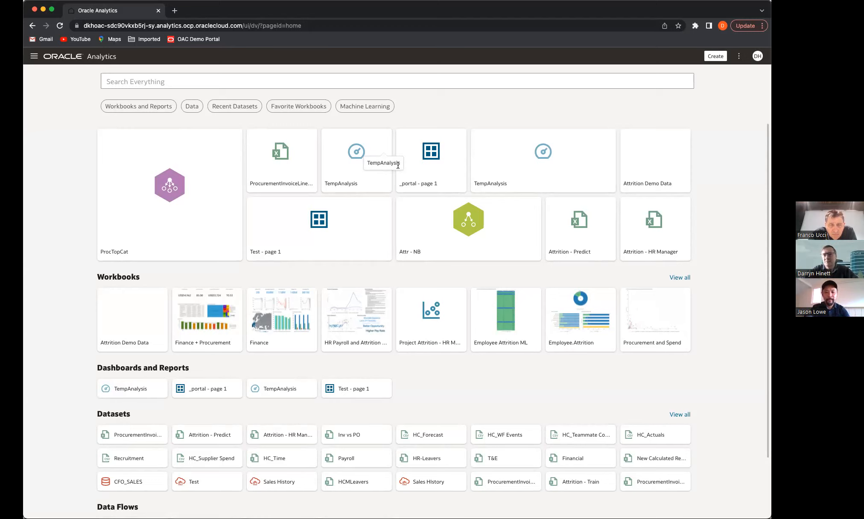
{"action": "left_click", "coordinate": [717, 58]}
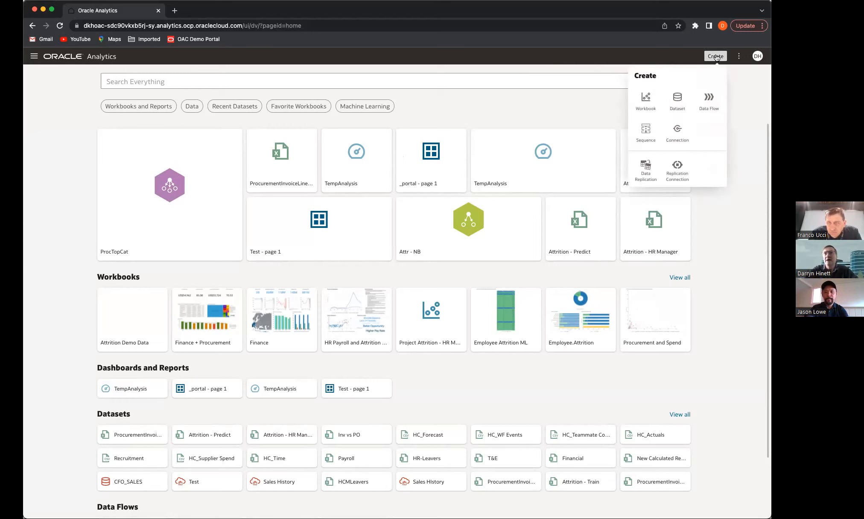
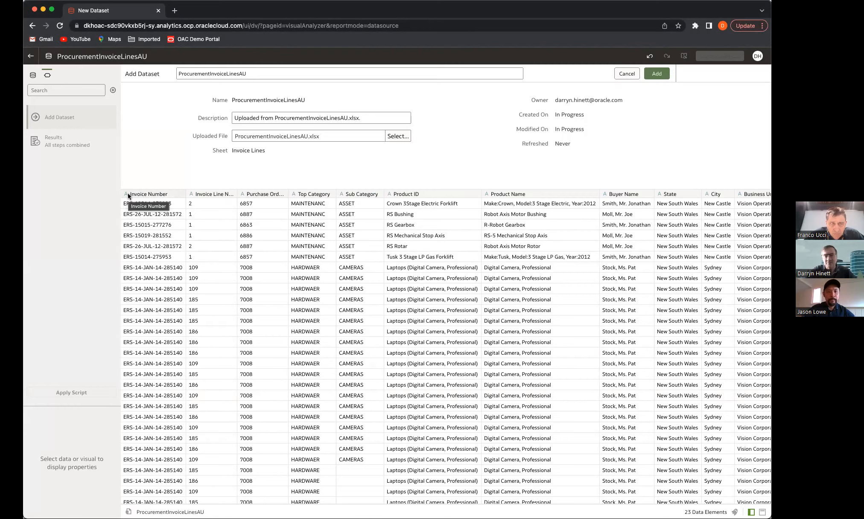
- Enlarge the page and examine the uploaded ProcurementInvoiceLinesAU preview across all columns, checking their attribute and measure types
{"action": "key", "text": "super+equal"}
{"action": "key", "text": "super+equal"}
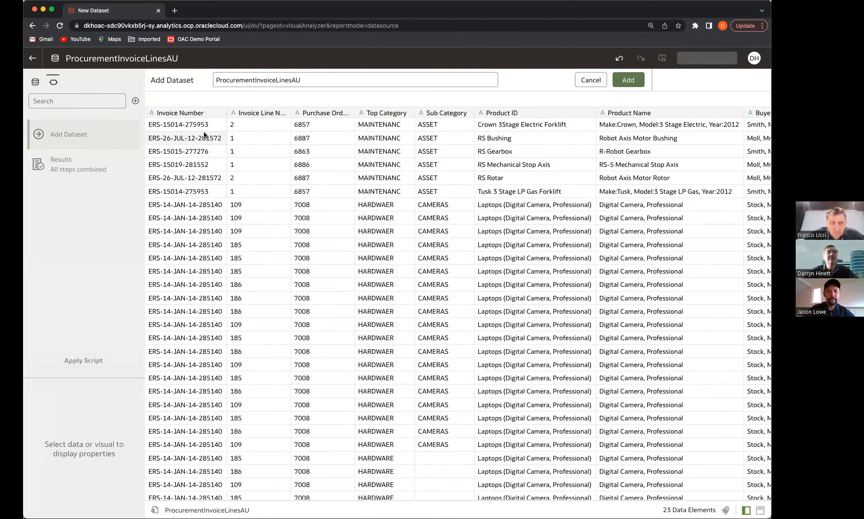
{"action": "scroll", "coordinate": [267, 134], "scroll_direction": "right", "scroll_amount": 1}
{"action": "scroll", "coordinate": [267, 134], "scroll_direction": "right", "scroll_amount": 10}
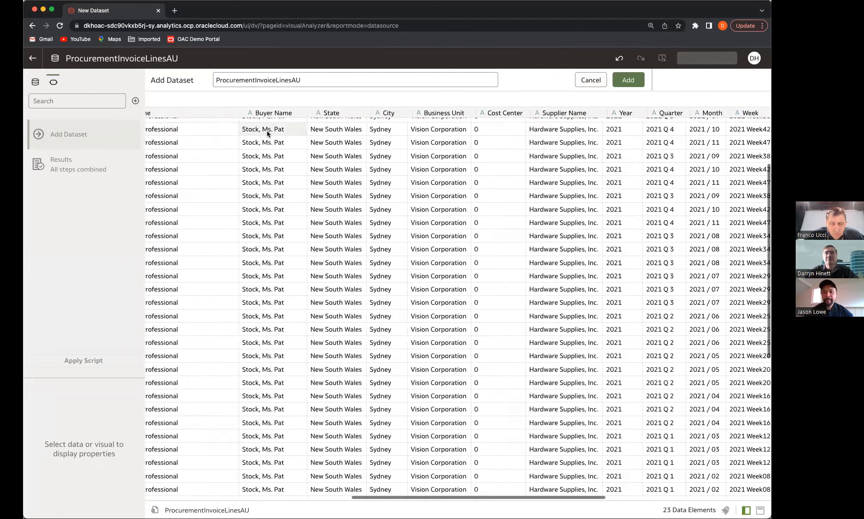
{"action": "scroll", "coordinate": [464, 114], "scroll_direction": "right", "scroll_amount": 4}
{"action": "scroll", "coordinate": [464, 113], "scroll_direction": "down", "scroll_amount": 2}
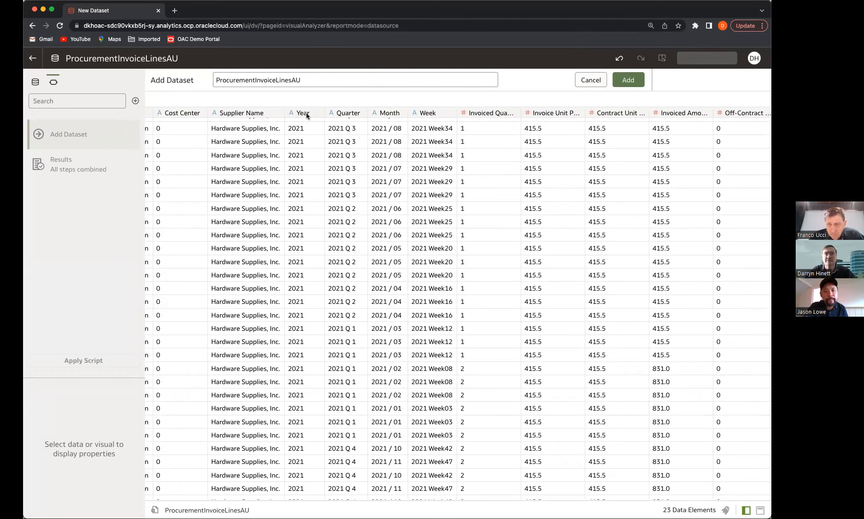
{"action": "scroll", "coordinate": [310, 122], "scroll_direction": "up", "scroll_amount": 5}
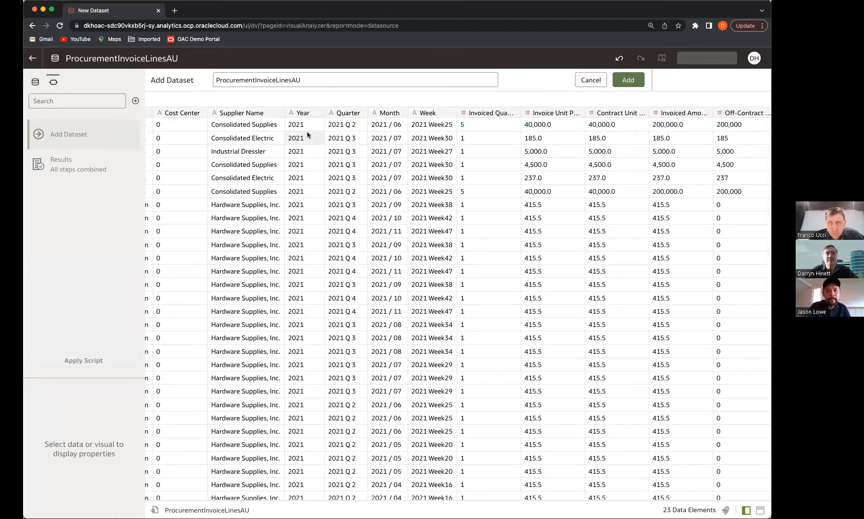
{"action": "scroll", "coordinate": [307, 131], "scroll_direction": "left", "scroll_amount": 10}
{"action": "scroll", "coordinate": [308, 135], "scroll_direction": "left", "scroll_amount": 8}
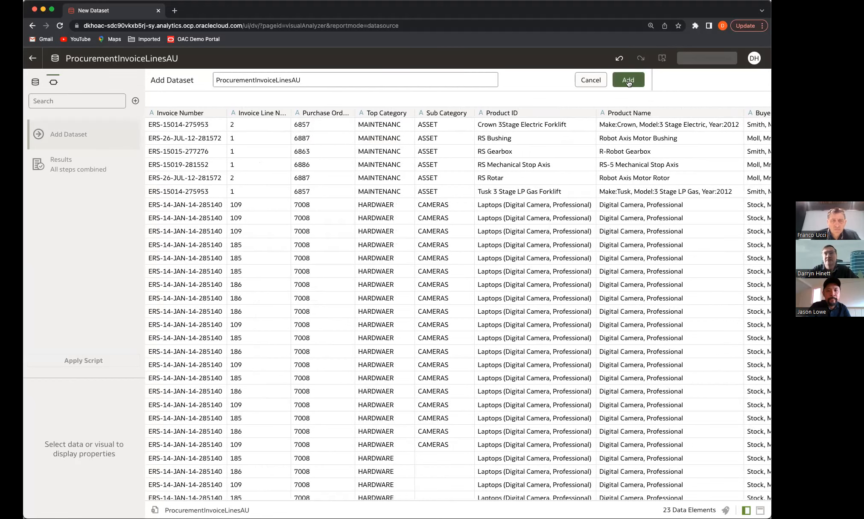
- Name the new dataset ProcurementInvoiceLinesTWF and add it
{"action": "left_click", "coordinate": [628, 81]}
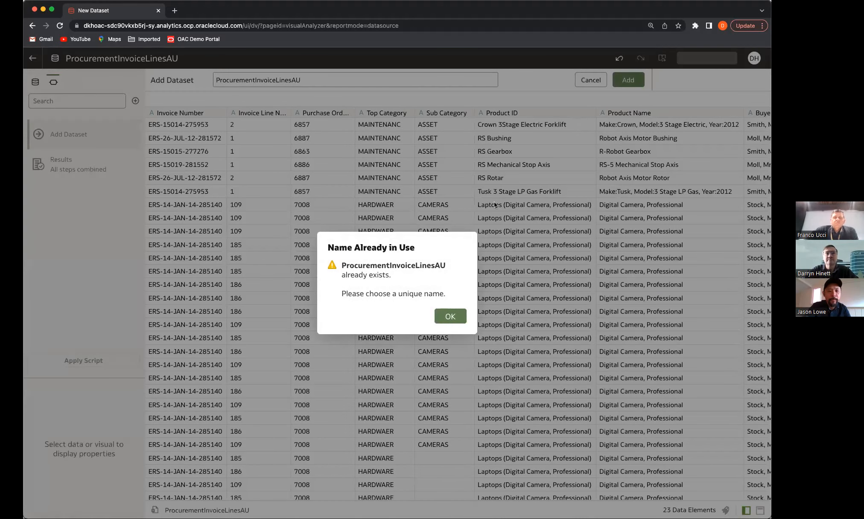
{"action": "left_click", "coordinate": [453, 317]}
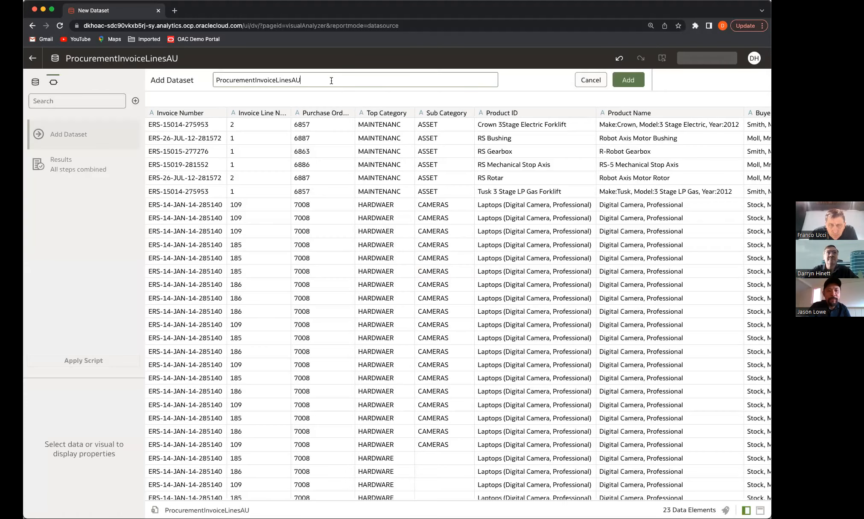
{"action": "key", "text": "BackSpace"}
{"action": "key", "text": "BackSpace"}
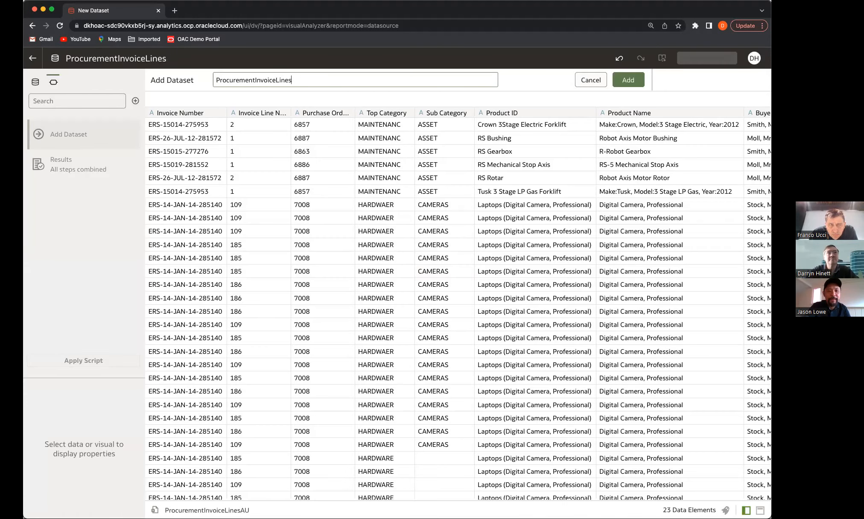
{"action": "type", "text": "TWF"}
{"action": "left_click", "coordinate": [628, 80]}
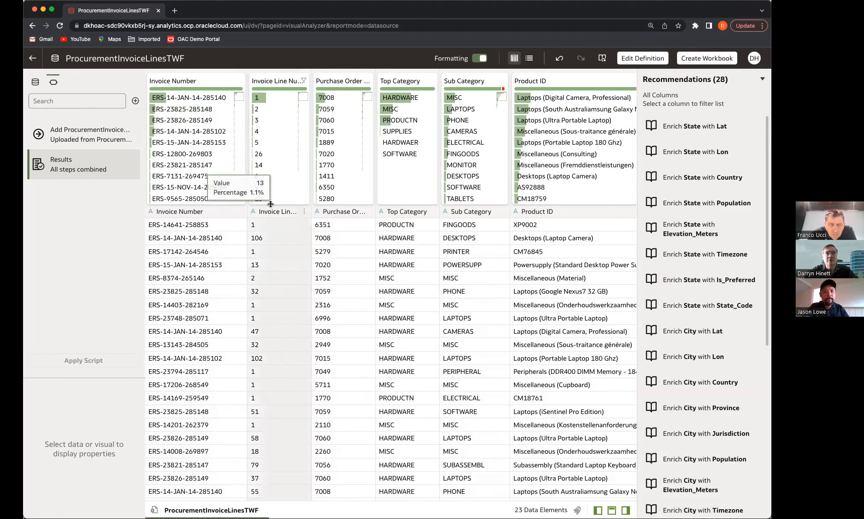
- Correct the misspelled HARDWAER value in the Top Category column to HARDWARE
{"action": "double_click", "coordinate": [410, 143]}
{"action": "left_click", "coordinate": [420, 144]}
{"action": "key", "text": "BackSpace"}
{"action": "key", "text": "BackSpace"}
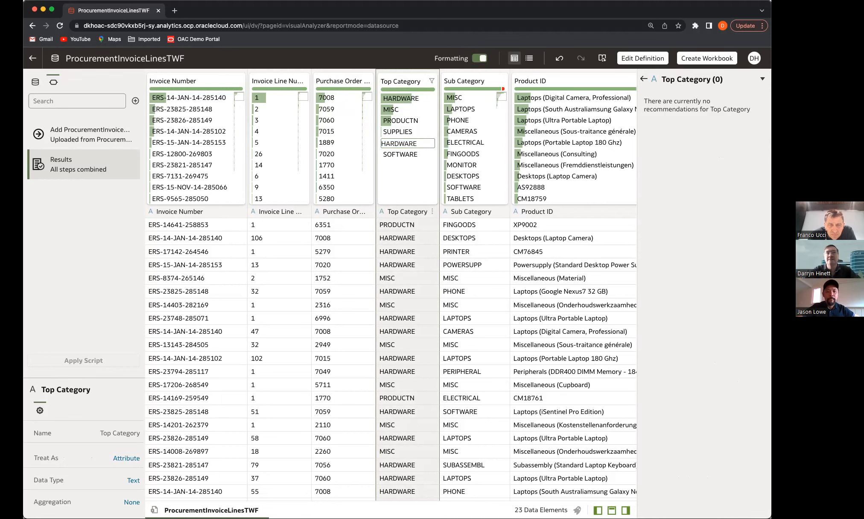
{"action": "key", "text": "Return"}
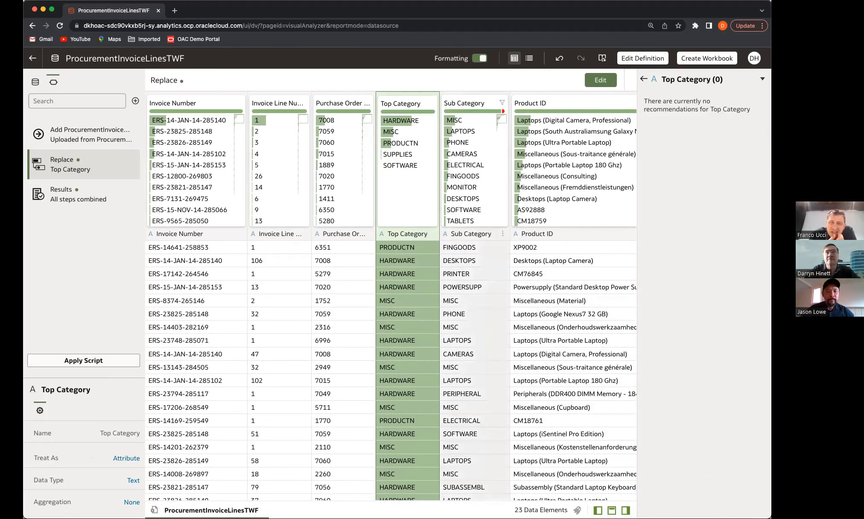
- Filter Sub Category by invalid or missing values and replace the missing value with MISC
{"action": "left_click", "coordinate": [502, 103]}
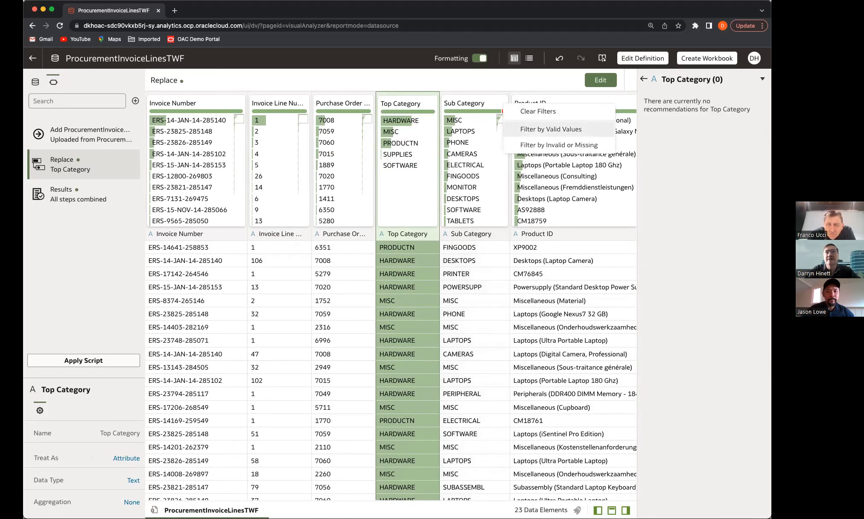
{"action": "left_click", "coordinate": [559, 144]}
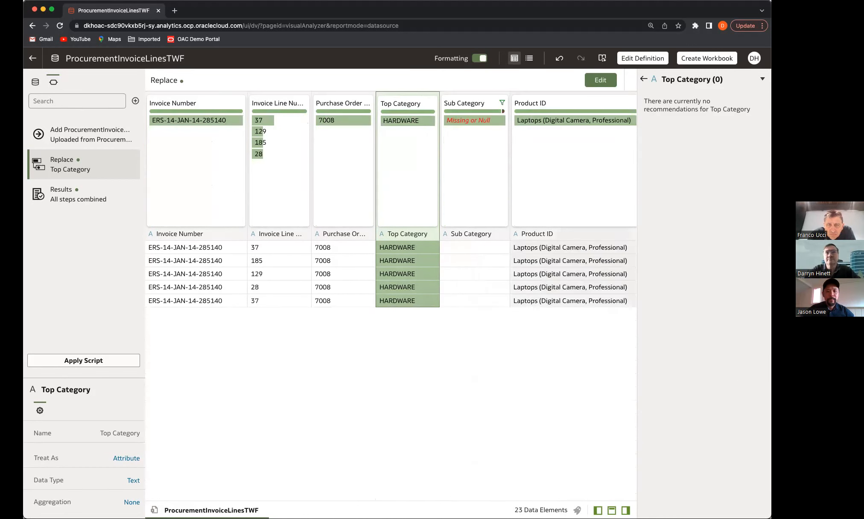
{"action": "mouse_move", "coordinate": [474, 121]}
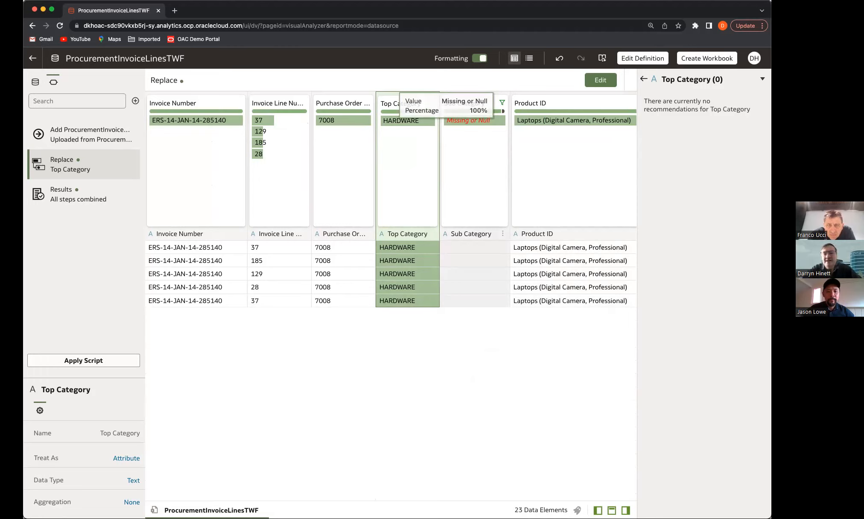
{"action": "double_click", "coordinate": [466, 121]}
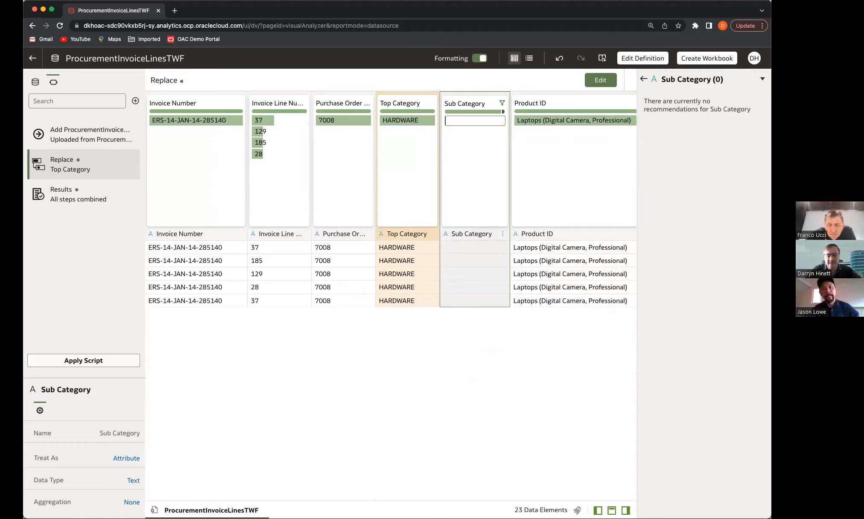
{"action": "type", "text": "MISC"}
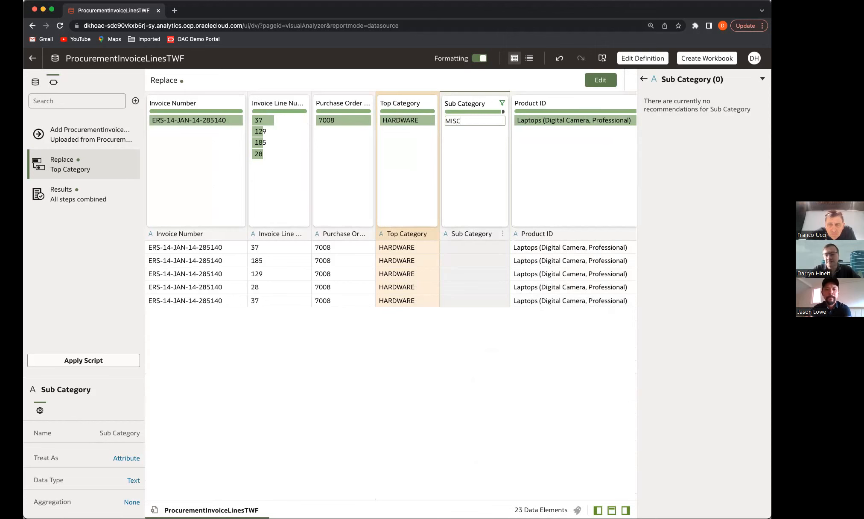
{"action": "key", "text": "Return"}
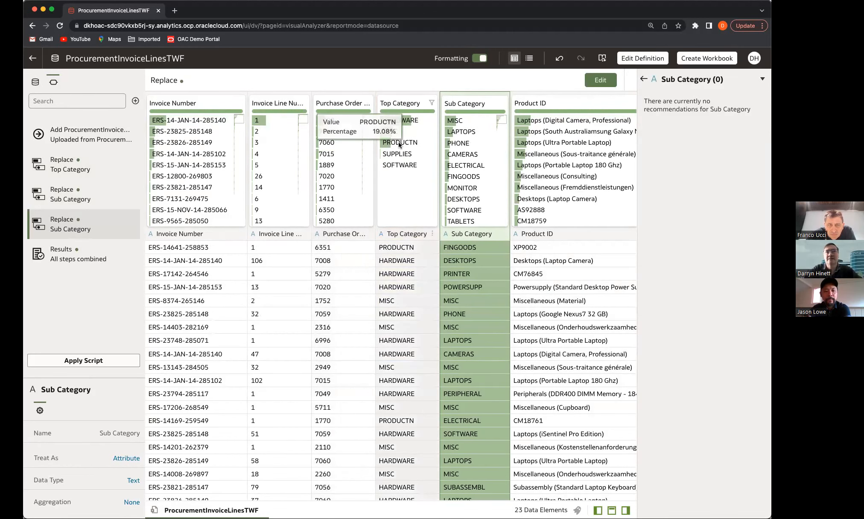
- Examine the value distributions of the Top Category and Sub Category columns after the replacements
{"action": "scroll", "coordinate": [401, 146], "scroll_direction": "right", "scroll_amount": 5}
{"action": "scroll", "coordinate": [401, 145], "scroll_direction": "right", "scroll_amount": 6}
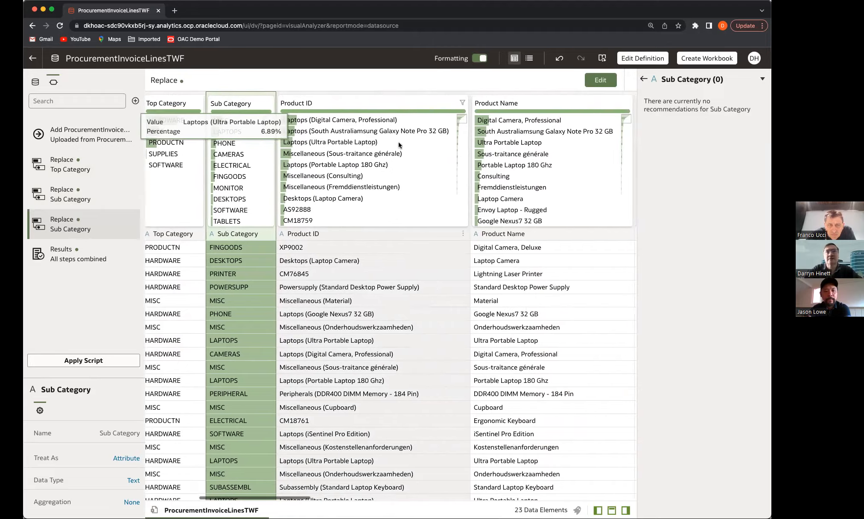
{"action": "scroll", "coordinate": [400, 145], "scroll_direction": "left", "scroll_amount": 10}
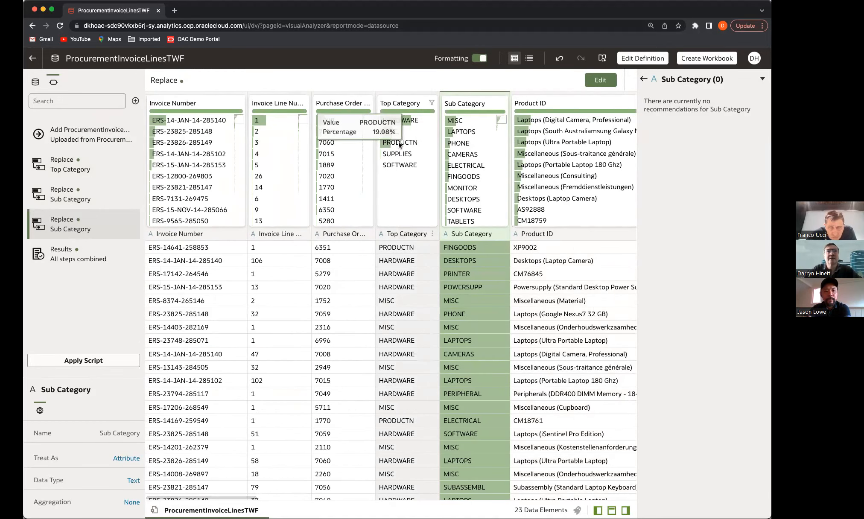
{"action": "mouse_move", "coordinate": [409, 124]}
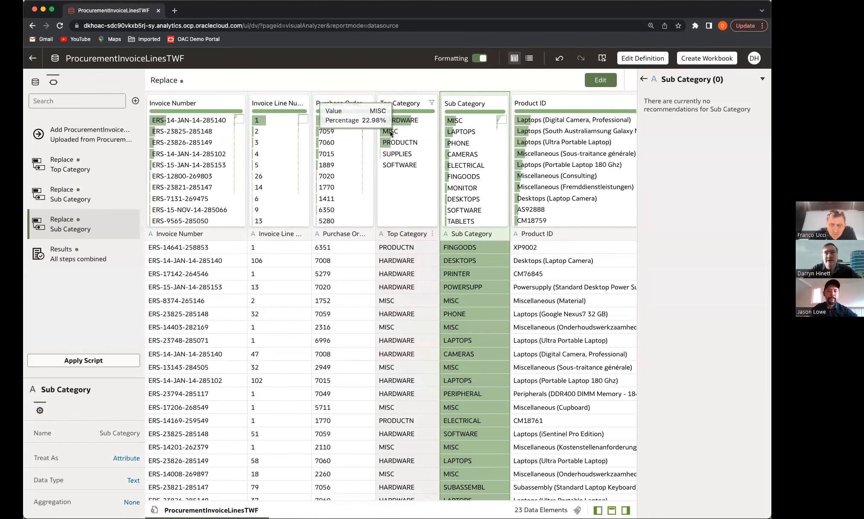
{"action": "mouse_move", "coordinate": [462, 121]}
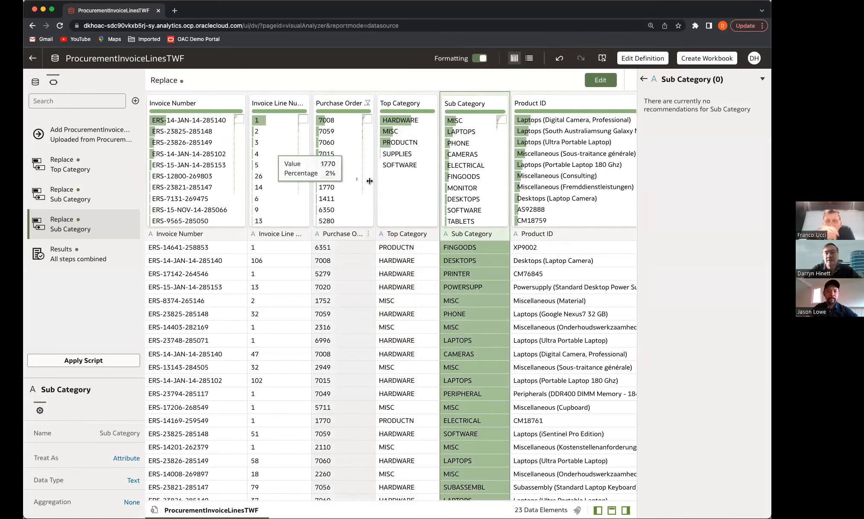
- Filter the State column by invalid or missing values and inspect the matching rows
{"action": "scroll", "coordinate": [370, 183], "scroll_direction": "right", "scroll_amount": 10}
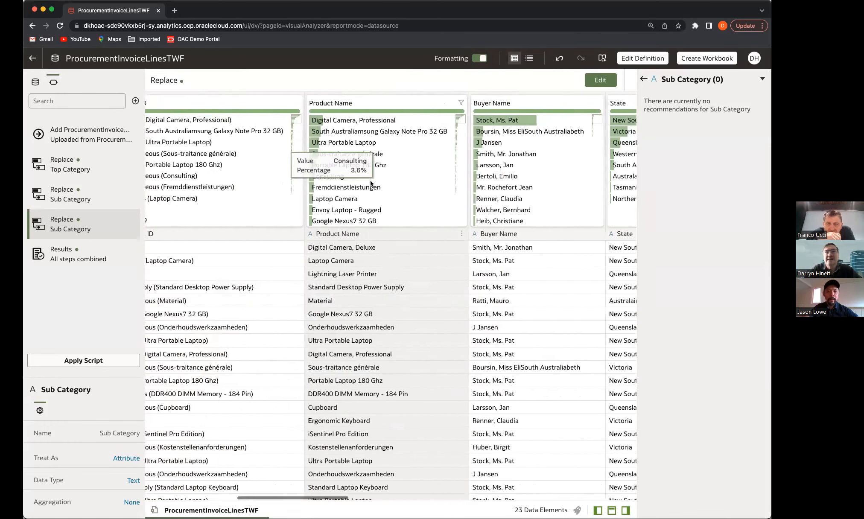
{"action": "scroll", "coordinate": [370, 184], "scroll_direction": "right", "scroll_amount": 4}
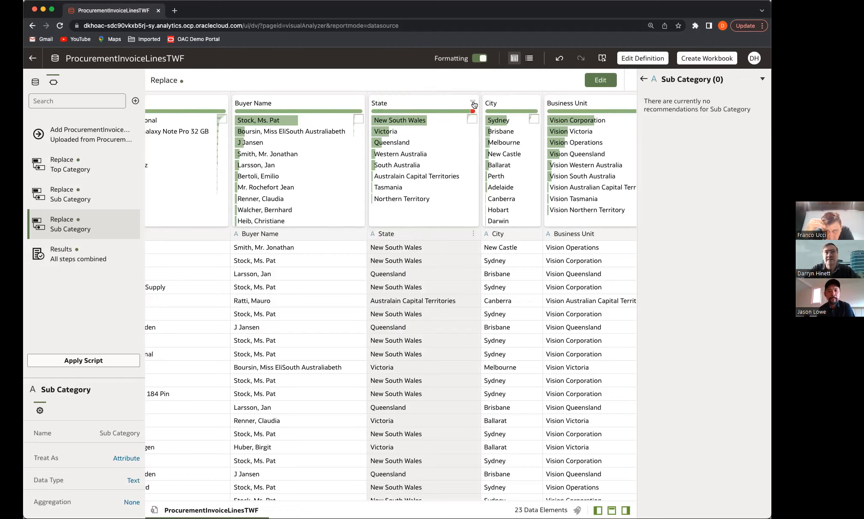
{"action": "left_click", "coordinate": [474, 104]}
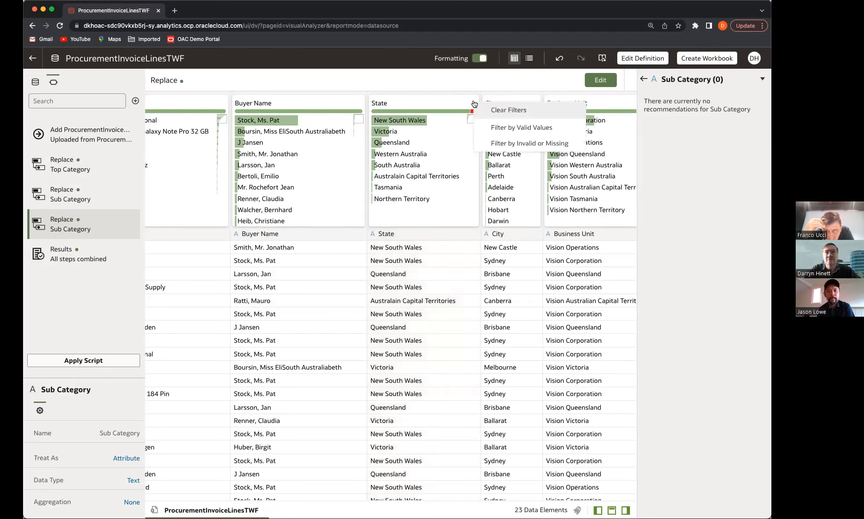
{"action": "left_click", "coordinate": [513, 144]}
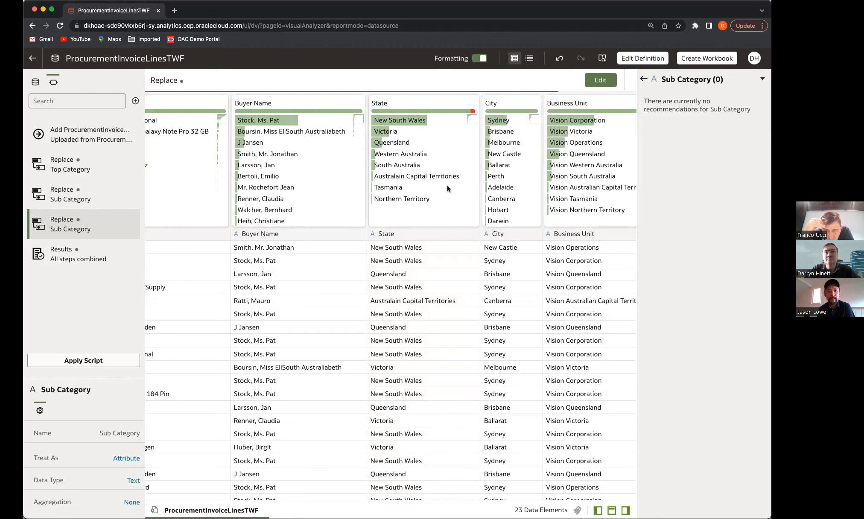
{"action": "scroll", "coordinate": [447, 189], "scroll_direction": "left", "scroll_amount": 8}
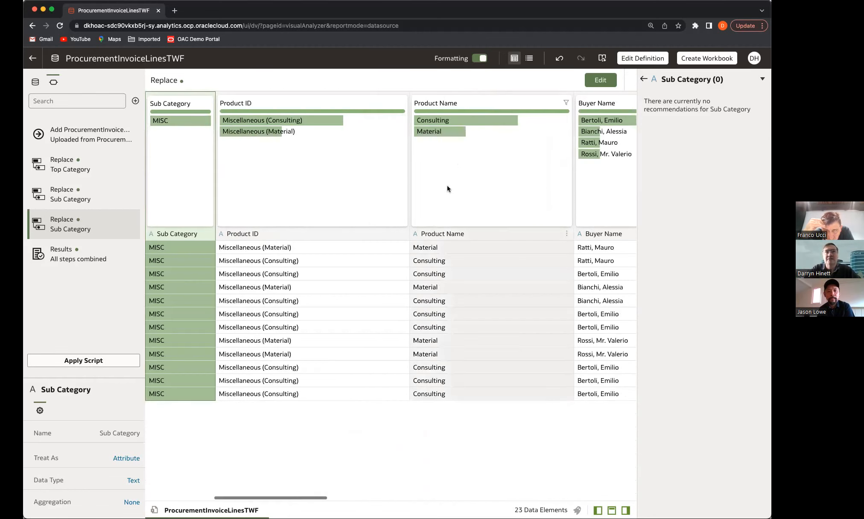
{"action": "scroll", "coordinate": [505, 173], "scroll_direction": "right", "scroll_amount": 2}
{"action": "scroll", "coordinate": [506, 174], "scroll_direction": "right", "scroll_amount": 5}
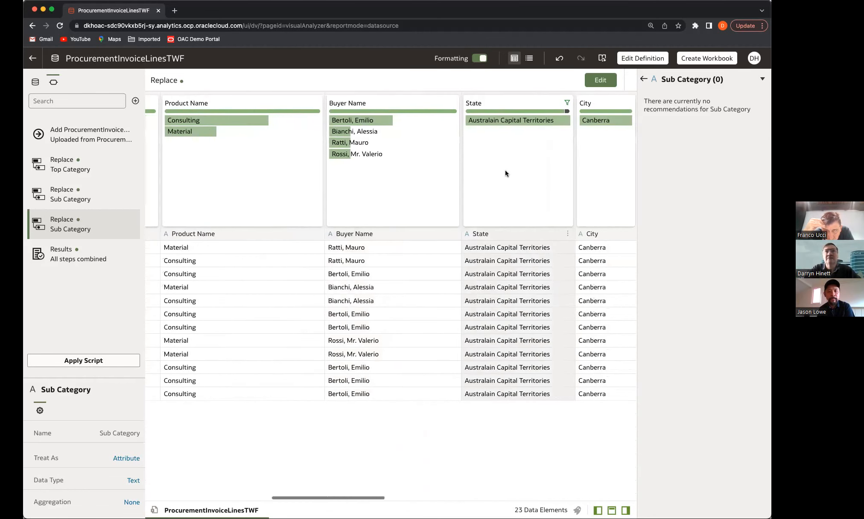
- Try to edit the Australain Capital Territories value in the filtered State column and clear the column's filter
{"action": "left_click", "coordinate": [517, 122]}
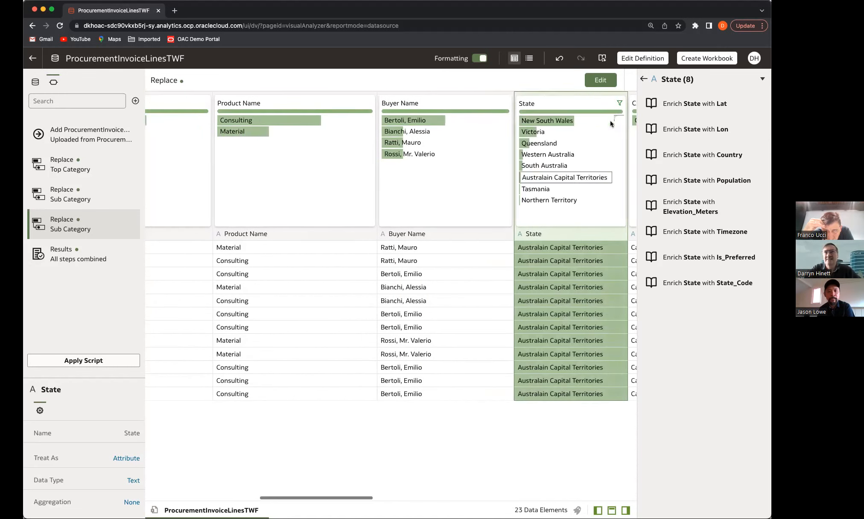
{"action": "scroll", "coordinate": [611, 123], "scroll_direction": "left", "scroll_amount": 5}
{"action": "scroll", "coordinate": [562, 145], "scroll_direction": "right", "scroll_amount": 5}
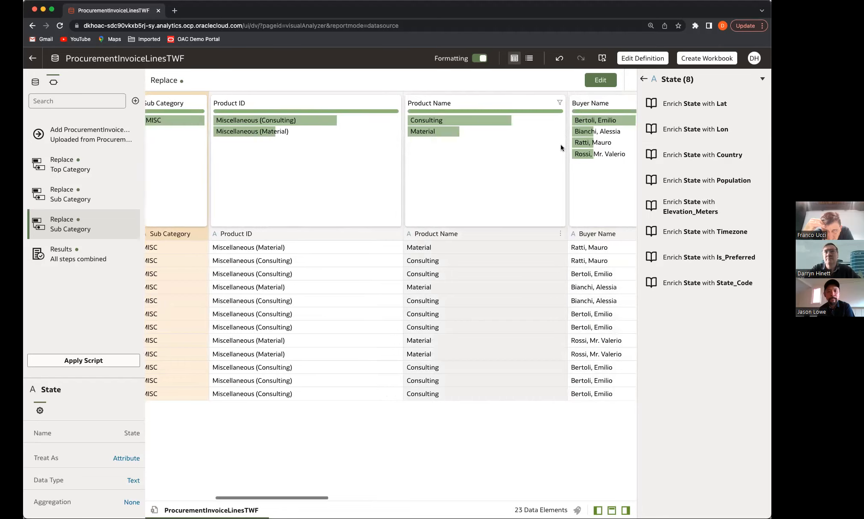
{"action": "mouse_move", "coordinate": [505, 175]}
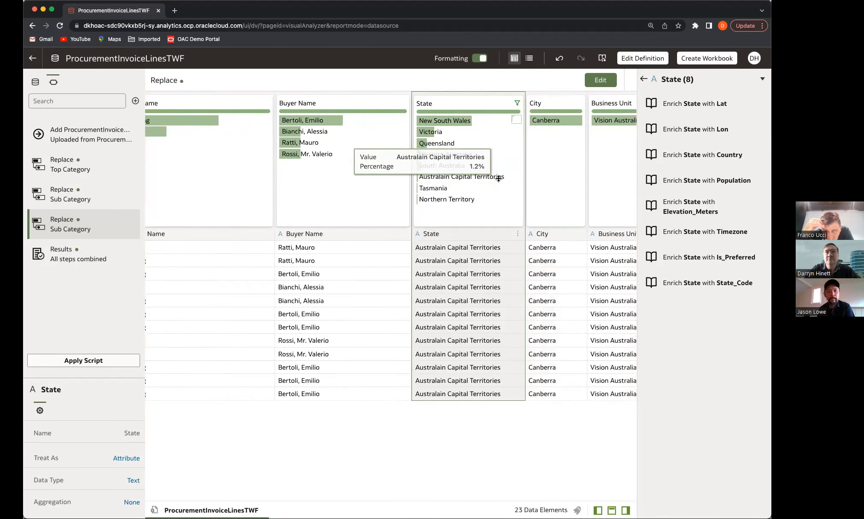
{"action": "left_click", "coordinate": [485, 176]}
{"action": "scroll", "coordinate": [491, 173], "scroll_direction": "left", "scroll_amount": 5}
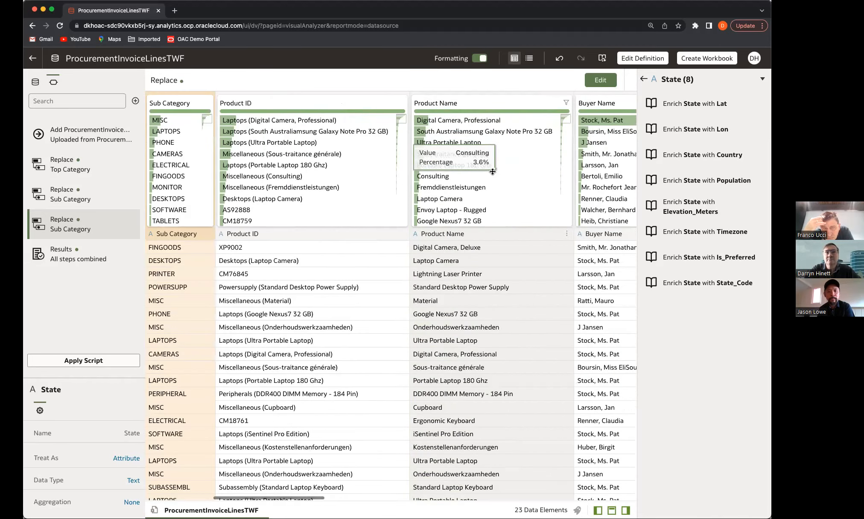
{"action": "scroll", "coordinate": [550, 175], "scroll_direction": "right", "scroll_amount": 10}
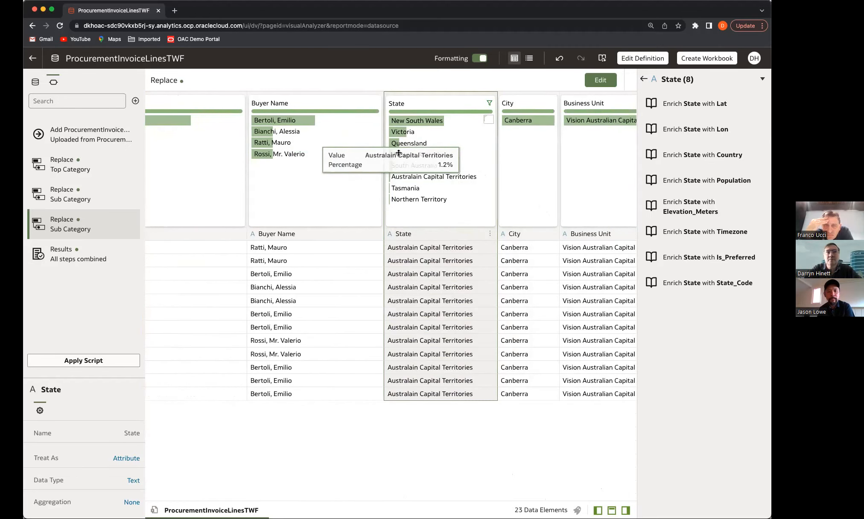
{"action": "scroll", "coordinate": [497, 186], "scroll_direction": "right", "scroll_amount": 4}
{"action": "scroll", "coordinate": [498, 188], "scroll_direction": "right", "scroll_amount": 3}
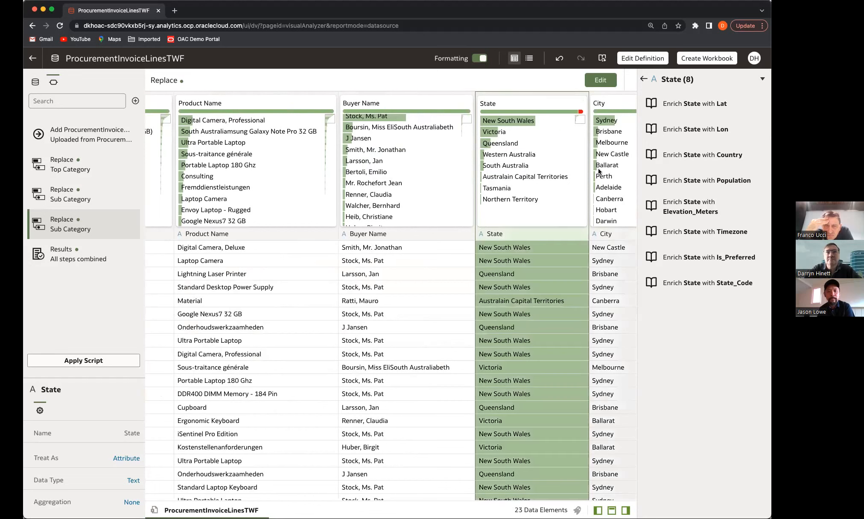
{"action": "left_click", "coordinate": [552, 177]}
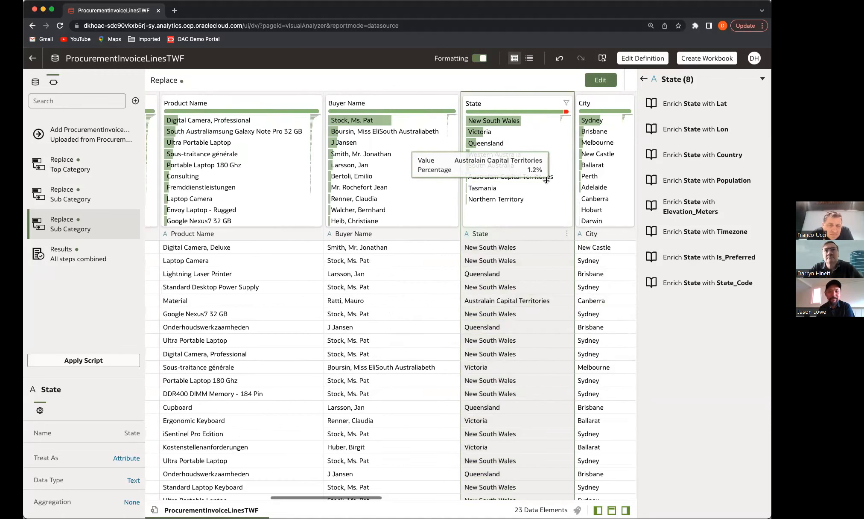
- Create a workbook from the ProcurementInvoiceLinesTWF dataset, applying its pending changes
{"action": "scroll", "coordinate": [548, 177], "scroll_direction": "left", "scroll_amount": 5}
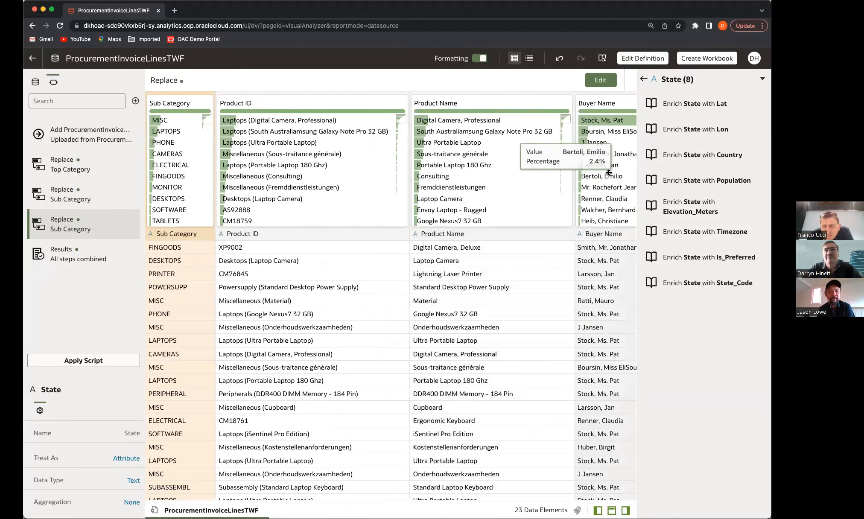
{"action": "scroll", "coordinate": [555, 150], "scroll_direction": "right", "scroll_amount": 5}
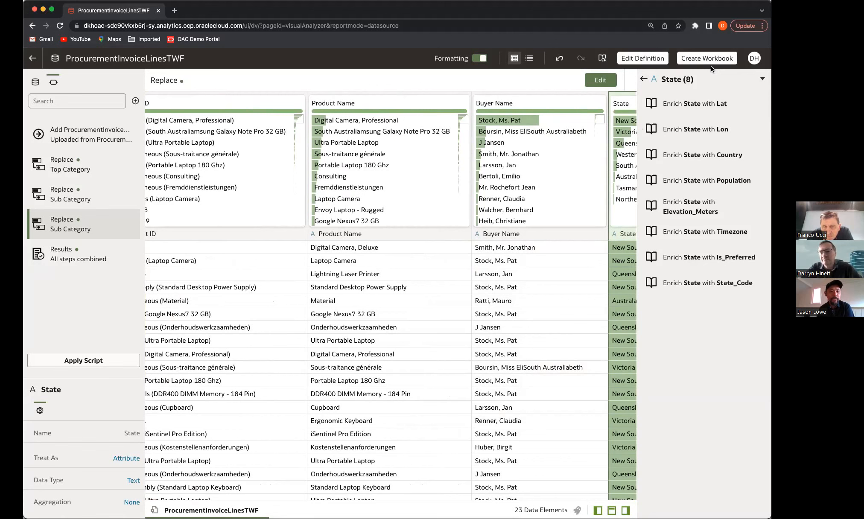
{"action": "mouse_move", "coordinate": [534, 164]}
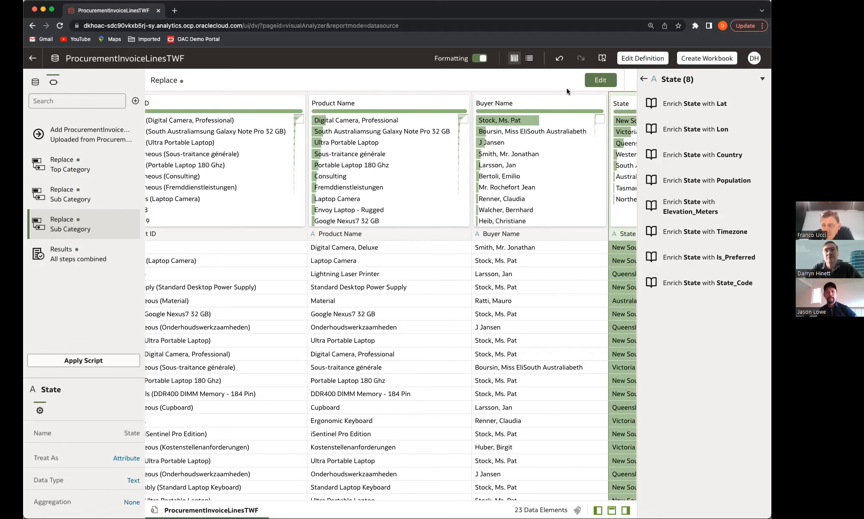
{"action": "left_click", "coordinate": [697, 59]}
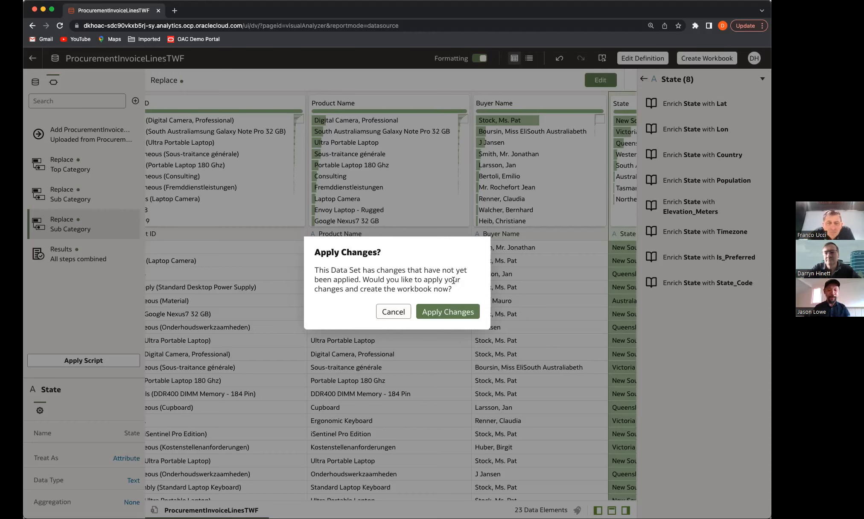
{"action": "left_click", "coordinate": [452, 312]}
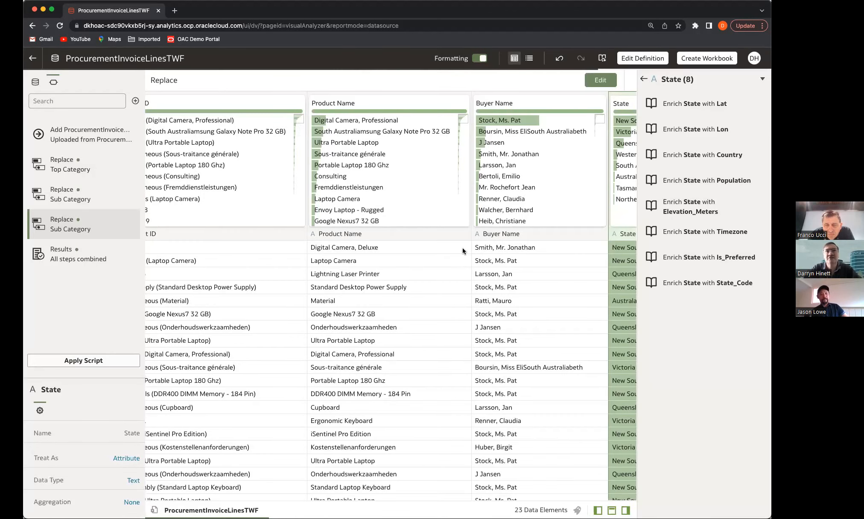
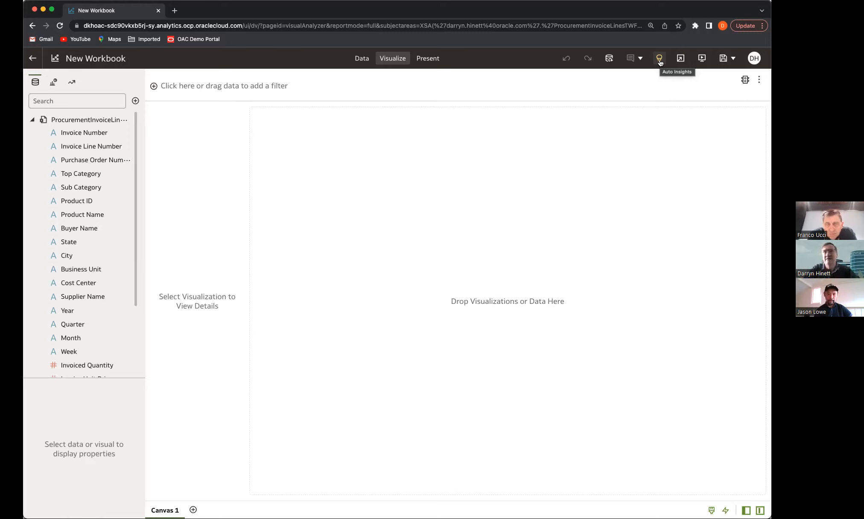
- Generate Auto Insights for the dataset and browse the suggested visualizations for a Top 10 supplier chart
{"action": "left_click", "coordinate": [660, 63]}
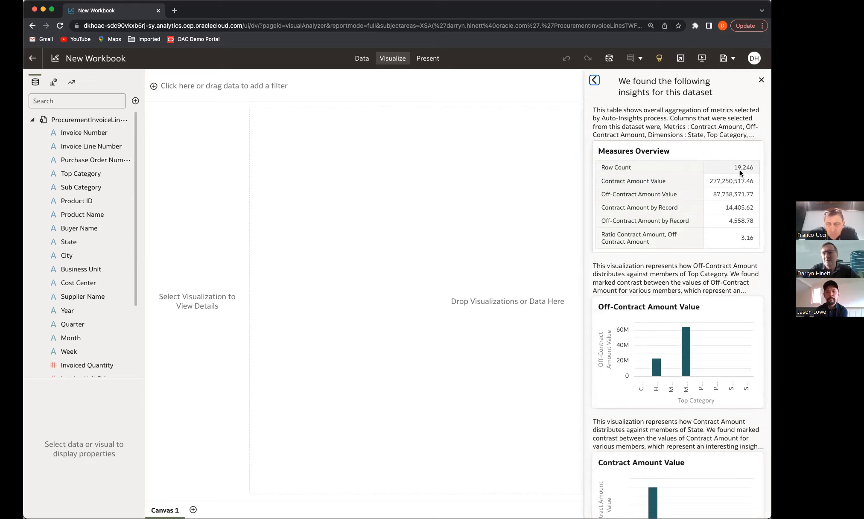
{"action": "scroll", "coordinate": [681, 259], "scroll_direction": "down", "scroll_amount": 5}
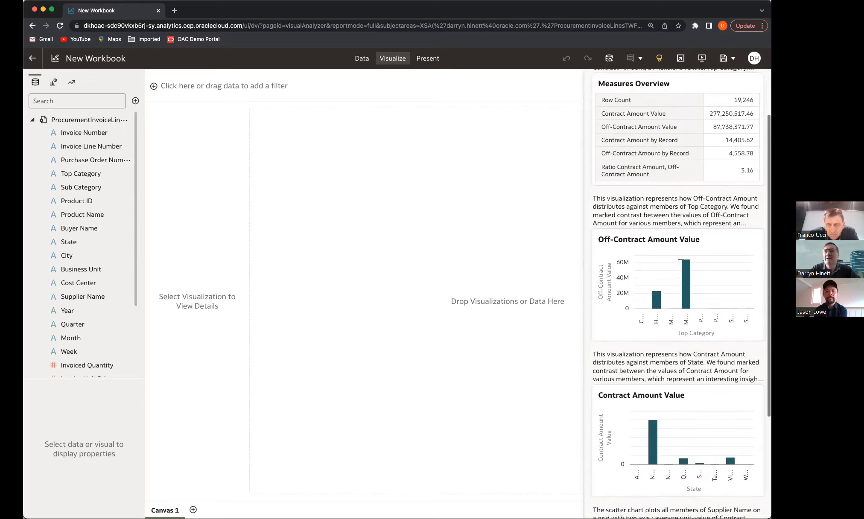
{"action": "scroll", "coordinate": [681, 259], "scroll_direction": "down", "scroll_amount": 15}
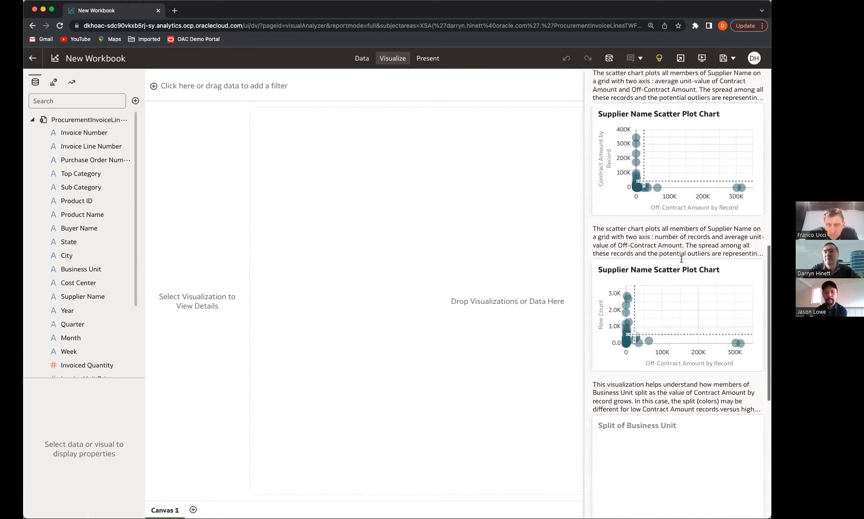
{"action": "scroll", "coordinate": [682, 262], "scroll_direction": "down", "scroll_amount": 15}
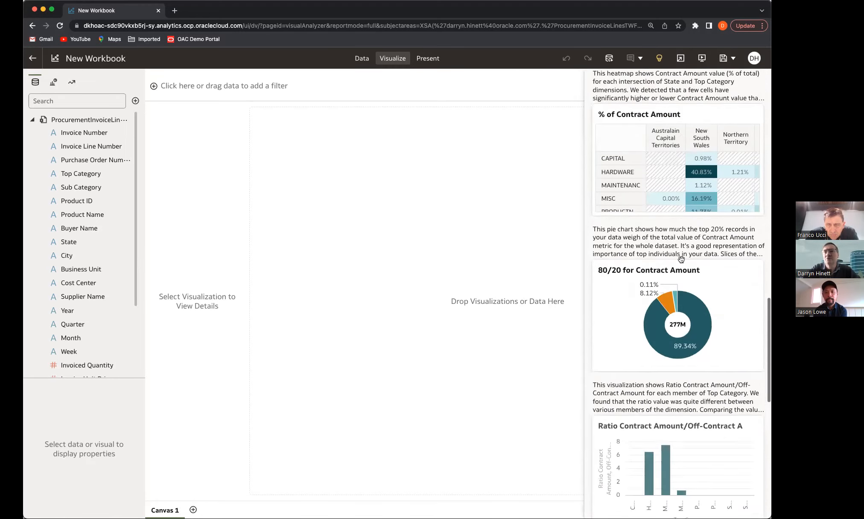
{"action": "scroll", "coordinate": [681, 262], "scroll_direction": "down", "scroll_amount": 20}
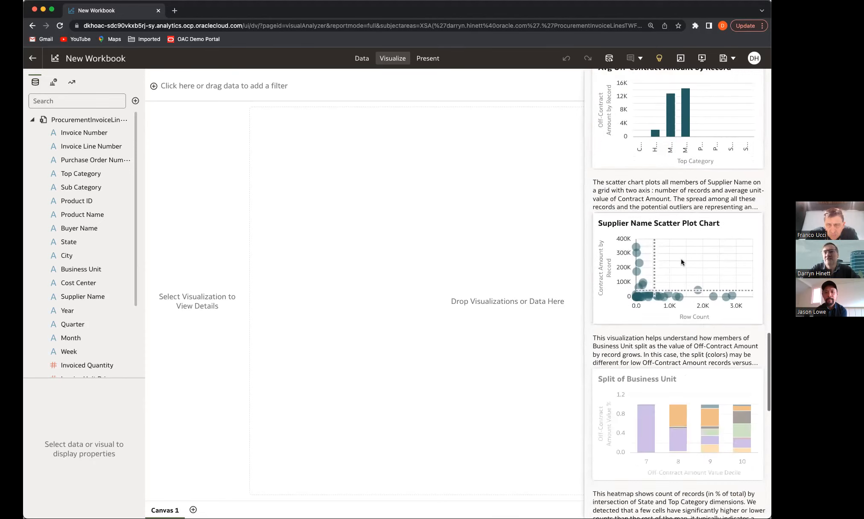
{"action": "scroll", "coordinate": [682, 262], "scroll_direction": "down", "scroll_amount": 15}
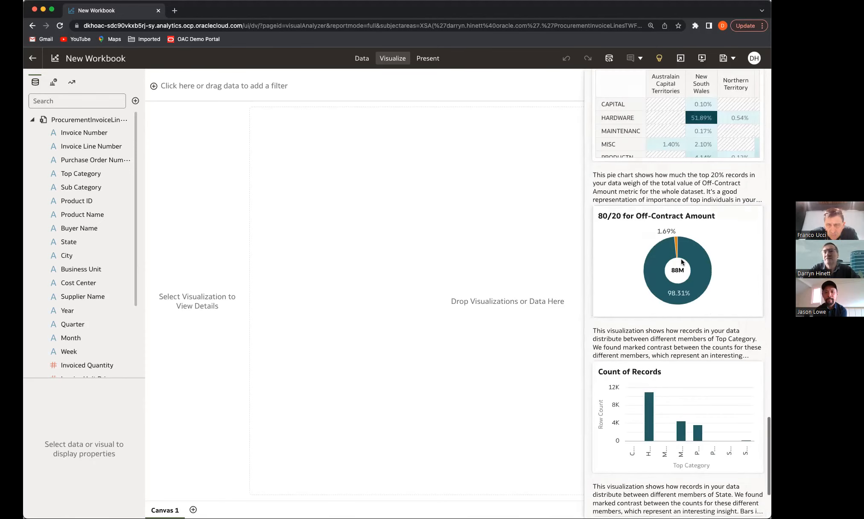
{"action": "scroll", "coordinate": [681, 262], "scroll_direction": "down", "scroll_amount": 17}
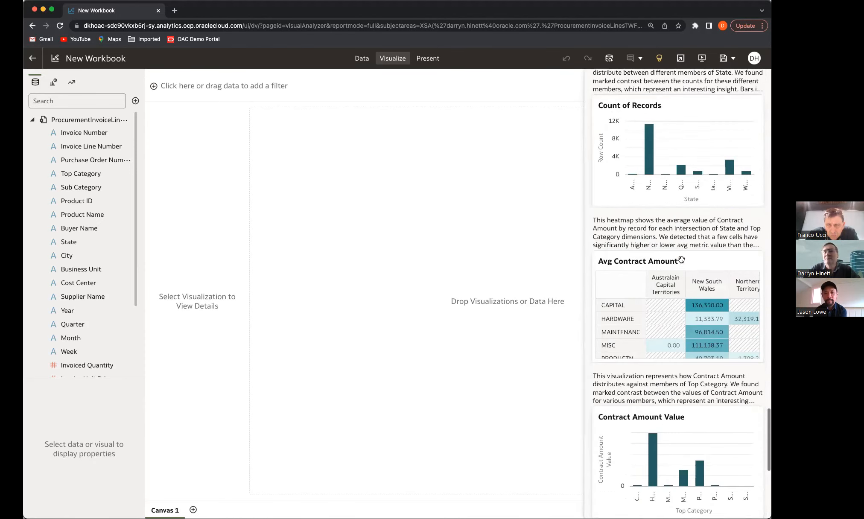
{"action": "scroll", "coordinate": [682, 259], "scroll_direction": "down", "scroll_amount": 15}
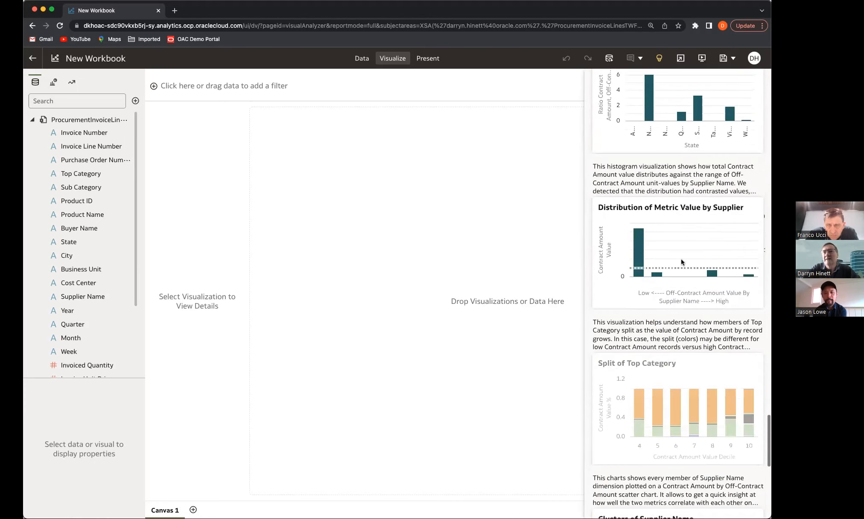
{"action": "scroll", "coordinate": [681, 259], "scroll_direction": "down", "scroll_amount": 11}
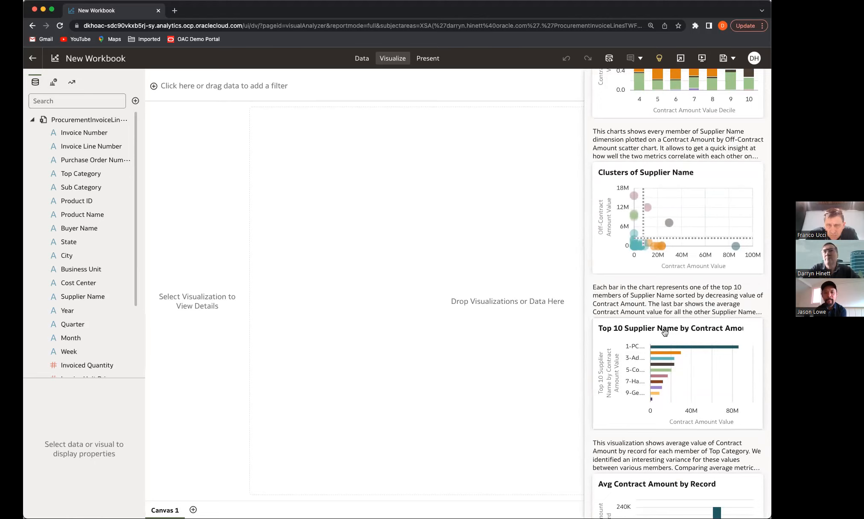
- Add the Top 10 Supplier Name by Contract Amount insight to the canvas and look through the insights below it
{"action": "left_click_drag", "start_coordinate": [647, 334], "coordinate": [410, 285]}
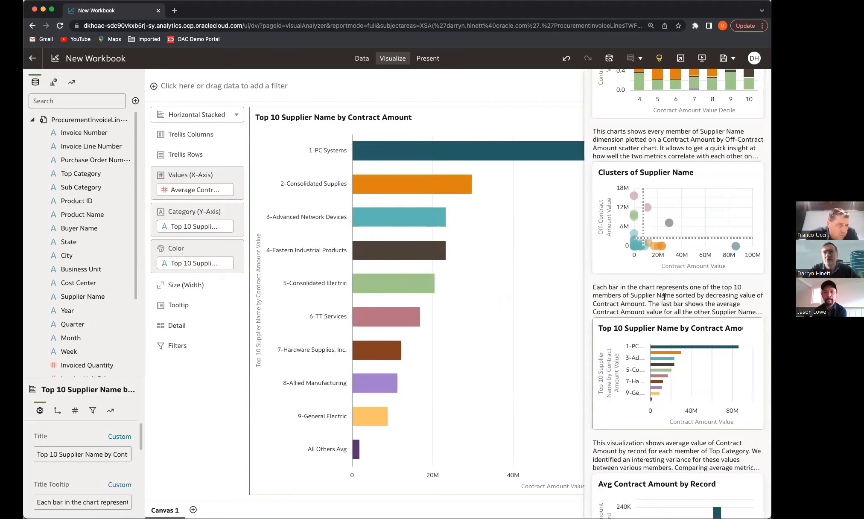
{"action": "scroll", "coordinate": [664, 296], "scroll_direction": "down", "scroll_amount": 6}
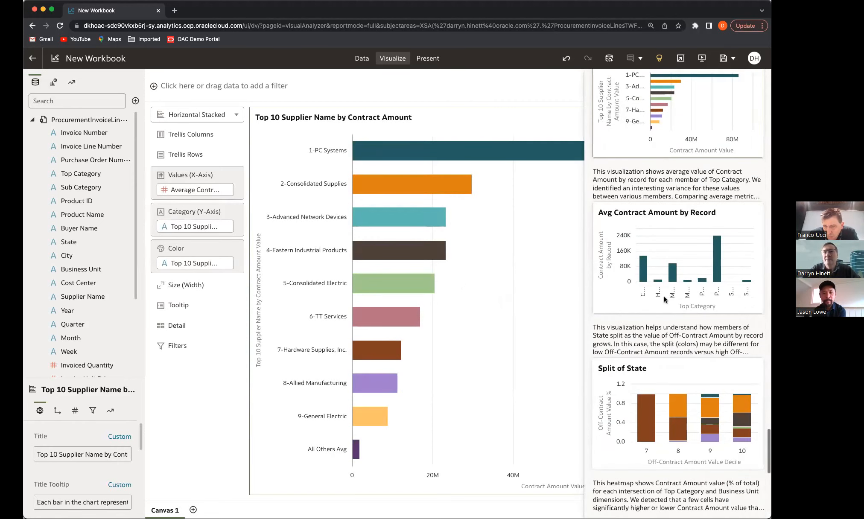
{"action": "scroll", "coordinate": [665, 299], "scroll_direction": "down", "scroll_amount": 7}
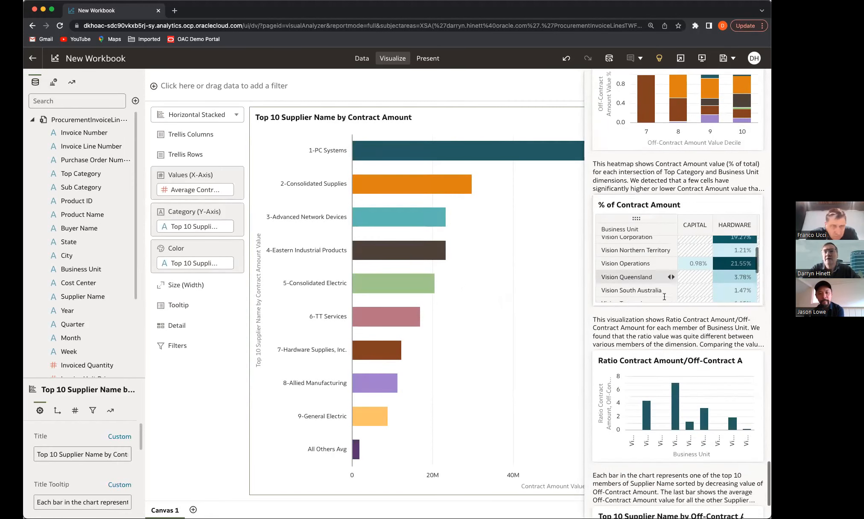
- Look through the remaining Auto Insights visualizations and read the full description of the Spread of Off-Contract Amount chart
{"action": "scroll", "coordinate": [665, 297], "scroll_direction": "down", "scroll_amount": 8}
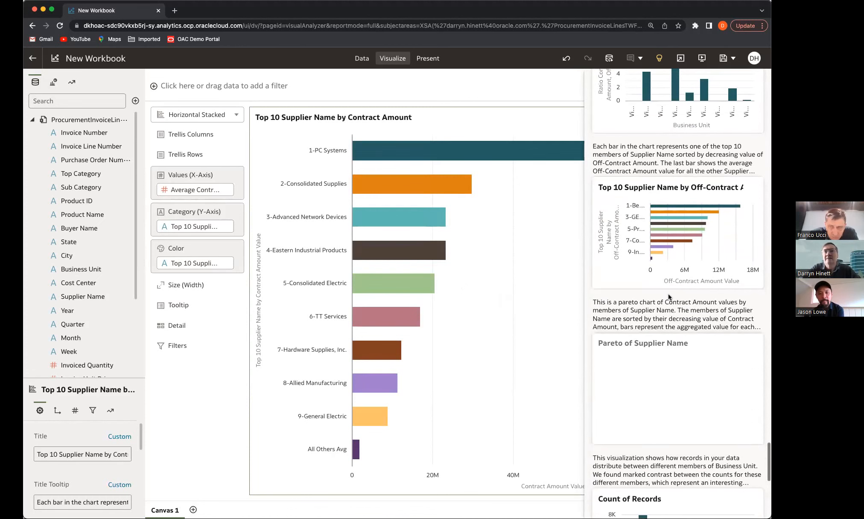
{"action": "scroll", "coordinate": [668, 297], "scroll_direction": "down", "scroll_amount": 3}
{"action": "mouse_move", "coordinate": [688, 278]}
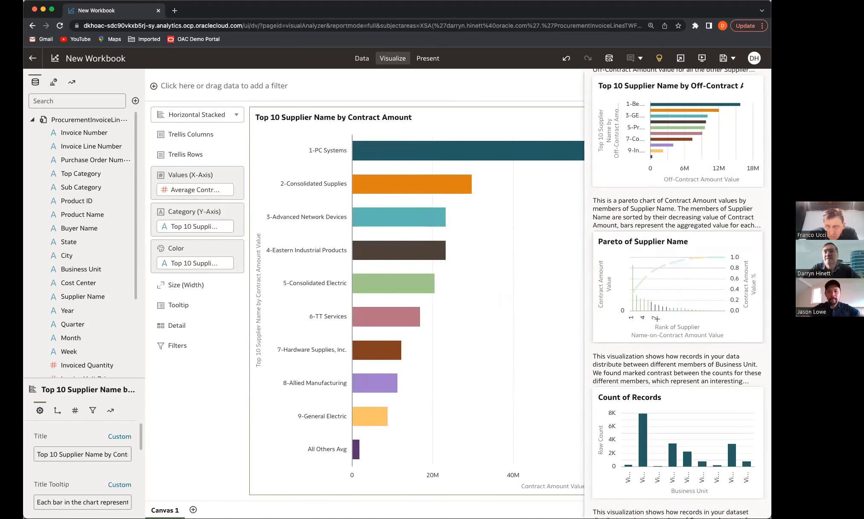
{"action": "scroll", "coordinate": [656, 319], "scroll_direction": "down", "scroll_amount": 10}
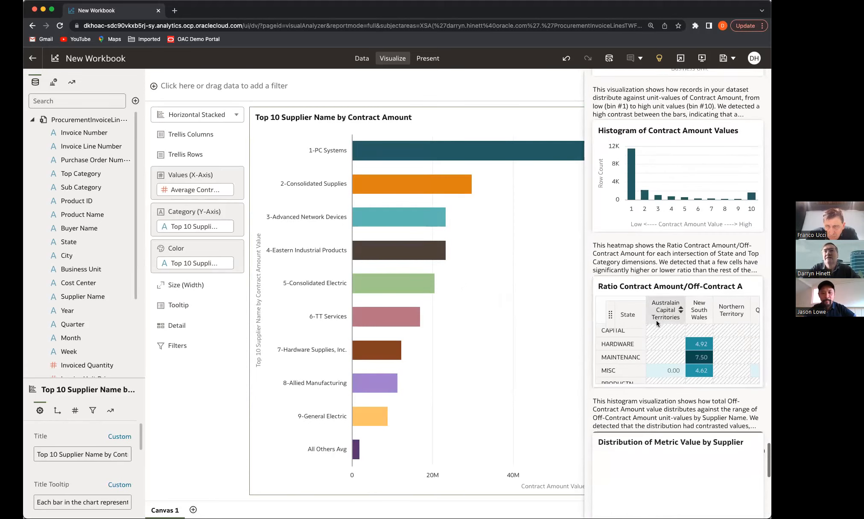
{"action": "scroll", "coordinate": [658, 324], "scroll_direction": "down", "scroll_amount": 4}
{"action": "scroll", "coordinate": [677, 210], "scroll_direction": "down", "scroll_amount": 2}
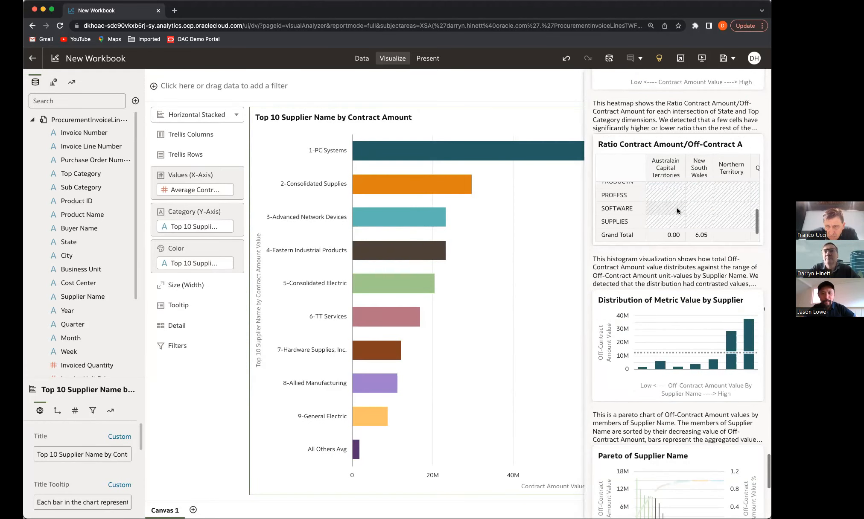
{"action": "scroll", "coordinate": [674, 299], "scroll_direction": "down", "scroll_amount": 6}
{"action": "scroll", "coordinate": [674, 321], "scroll_direction": "down", "scroll_amount": 9}
{"action": "scroll", "coordinate": [672, 318], "scroll_direction": "down", "scroll_amount": 4}
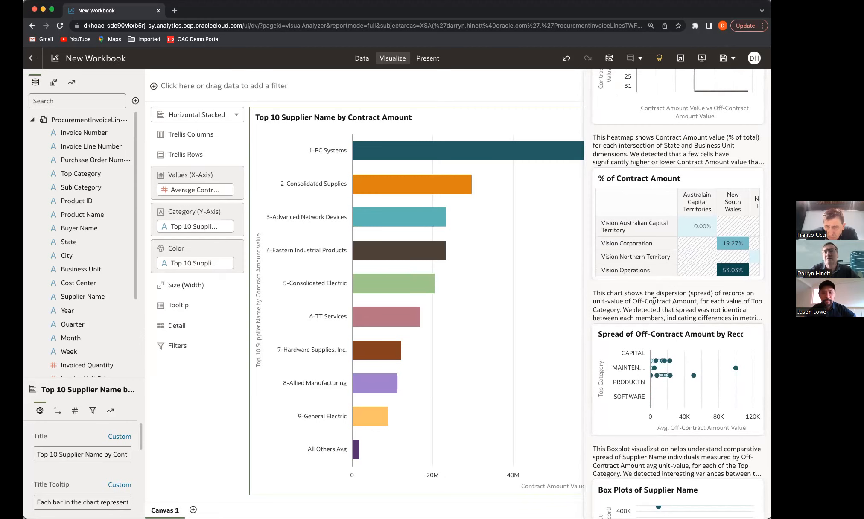
{"action": "mouse_move", "coordinate": [655, 299]}
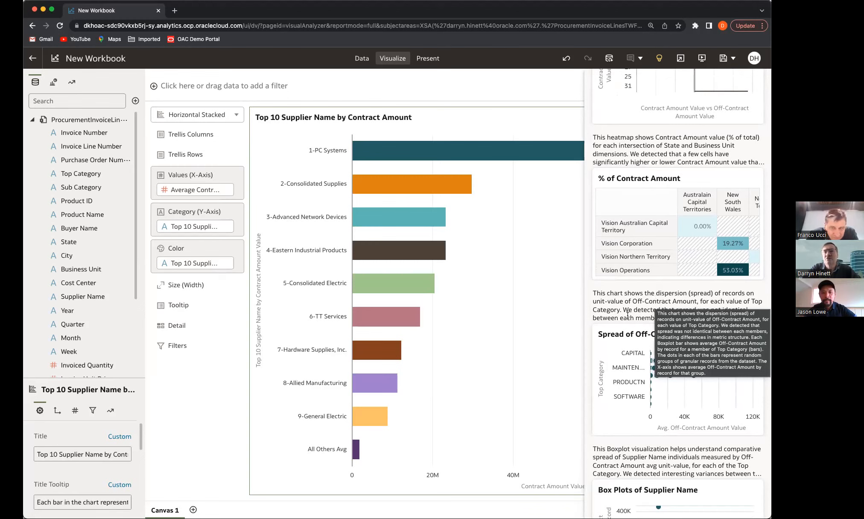
- Add the Box Plots of Supplier Name insight below the Top 10 supplier chart and close the workbook without saving
{"action": "scroll", "coordinate": [617, 330], "scroll_direction": "down", "scroll_amount": 3}
{"action": "scroll", "coordinate": [617, 330], "scroll_direction": "down", "scroll_amount": 2}
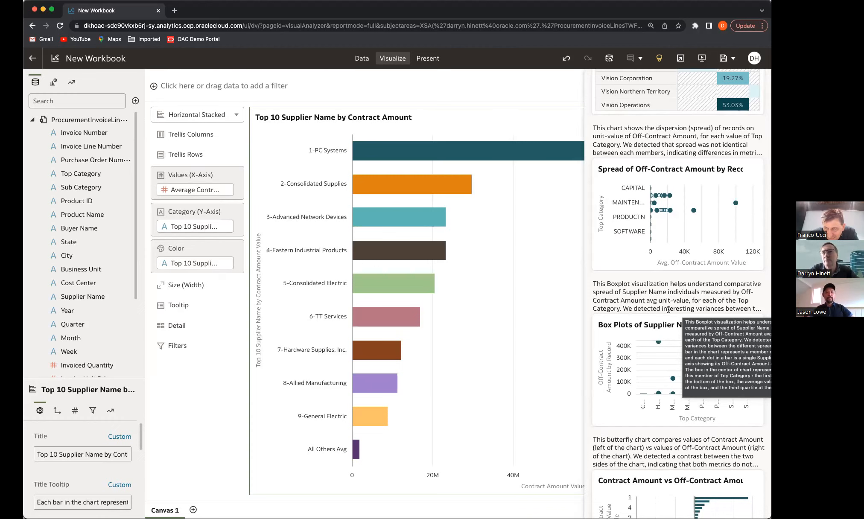
{"action": "left_click_drag", "start_coordinate": [666, 342], "coordinate": [496, 446]}
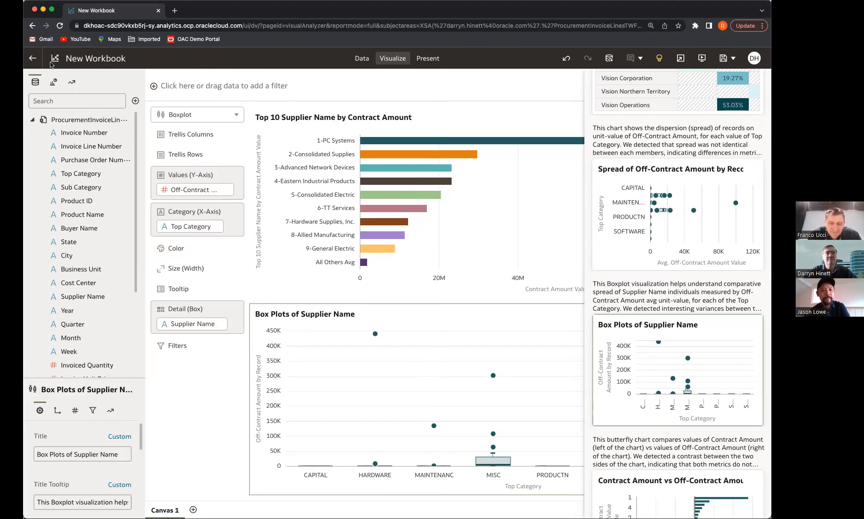
{"action": "left_click", "coordinate": [36, 62]}
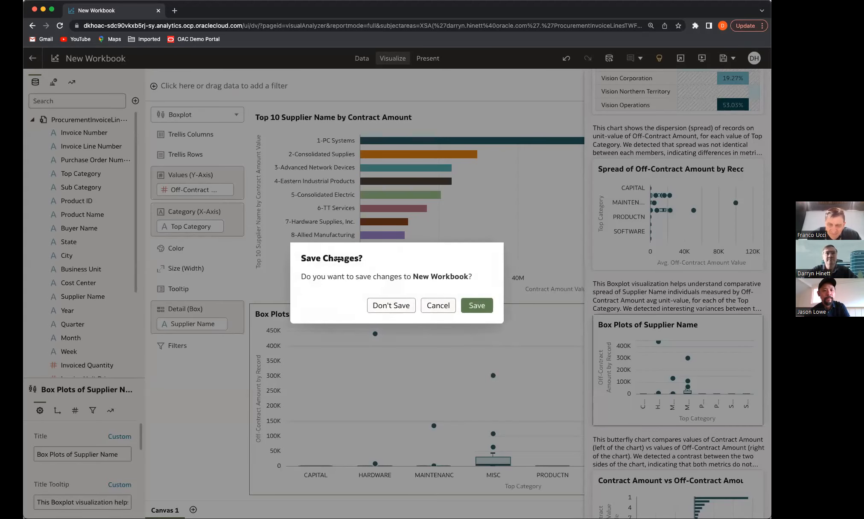
{"action": "left_click", "coordinate": [380, 308]}
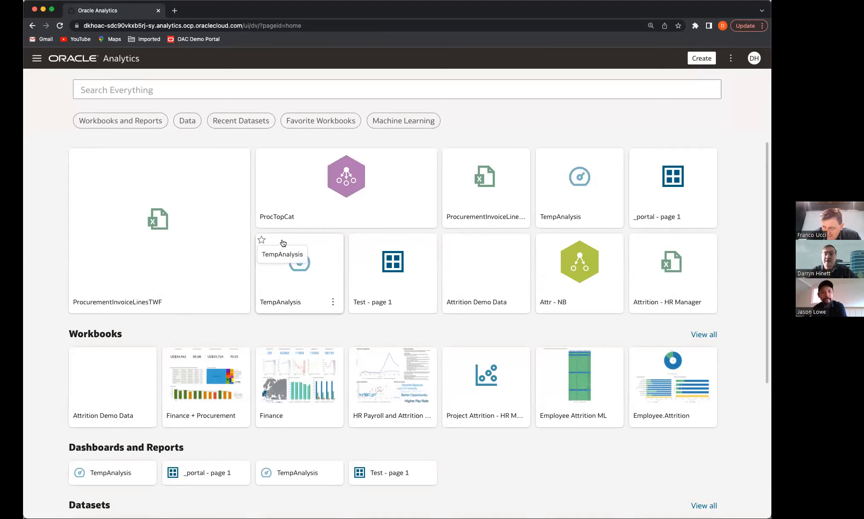
- Visualize data from the home page with the recent search "Show me attrition by employyee" and inspect both bars' values
{"action": "left_click", "coordinate": [295, 86]}
{"action": "type", "text": "Sho"}
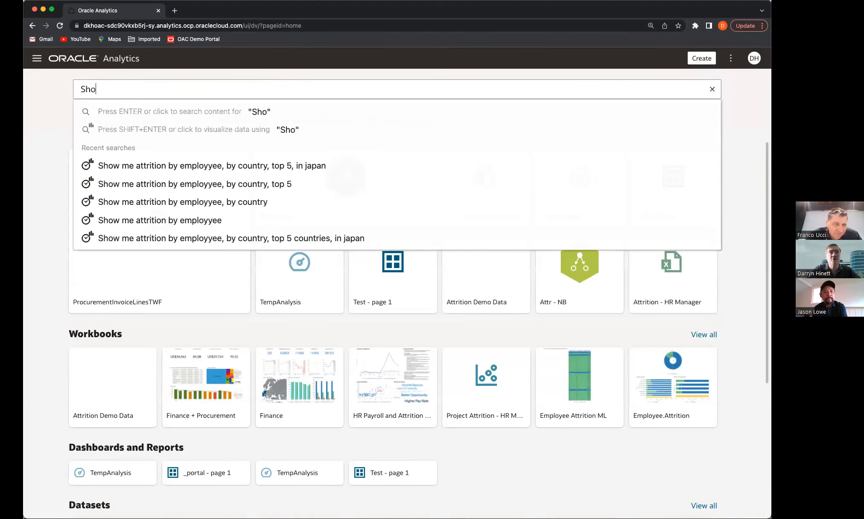
{"action": "left_click", "coordinate": [177, 220]}
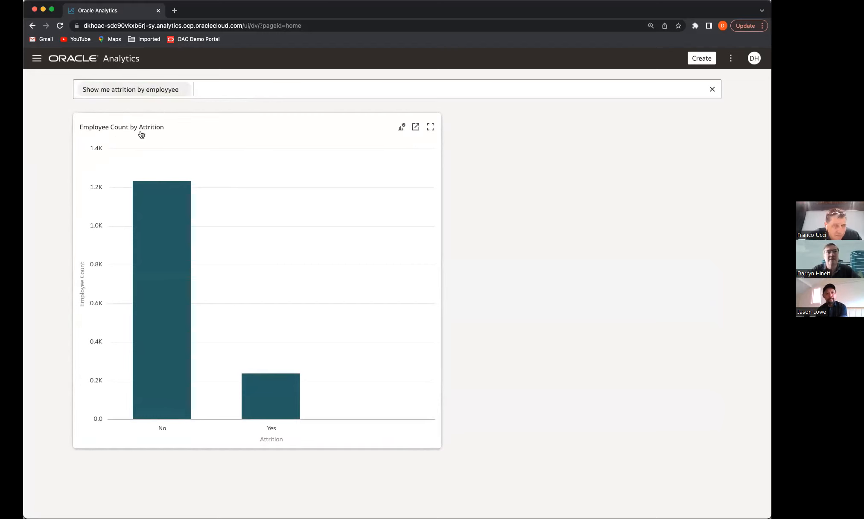
{"action": "mouse_move", "coordinate": [158, 187]}
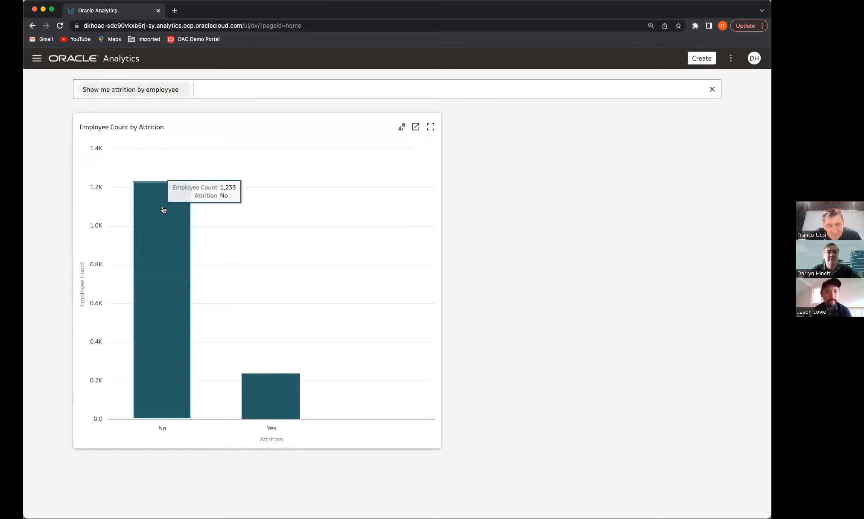
{"action": "mouse_move", "coordinate": [269, 402]}
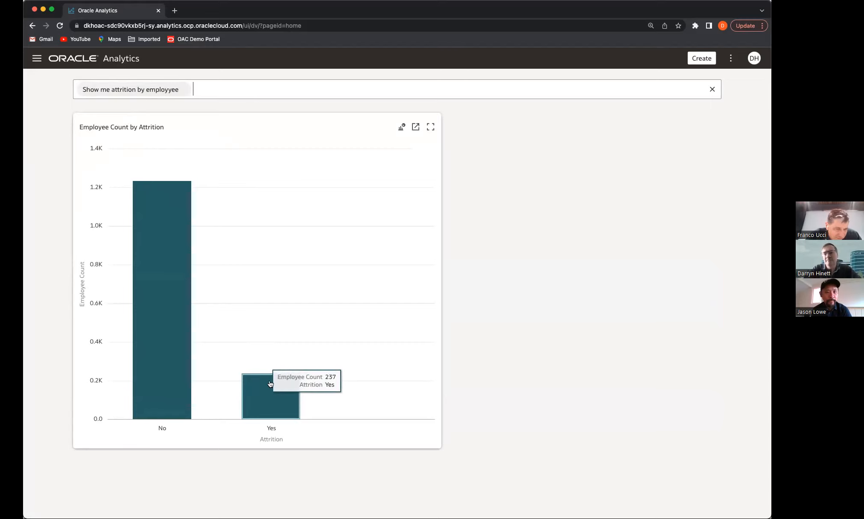
- Refine the attrition search by adding "by Country"
{"action": "left_click", "coordinate": [235, 90]}
{"action": "type", "text": "by"}
{"action": "type", "text": "Country"}
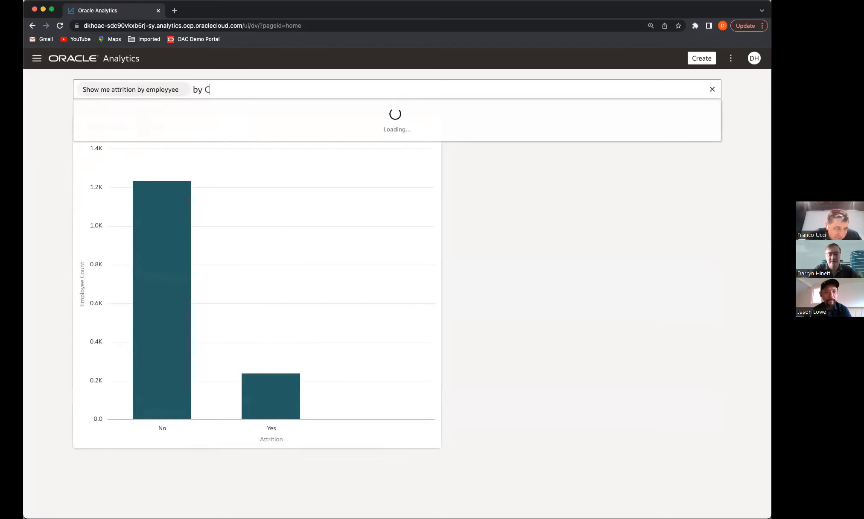
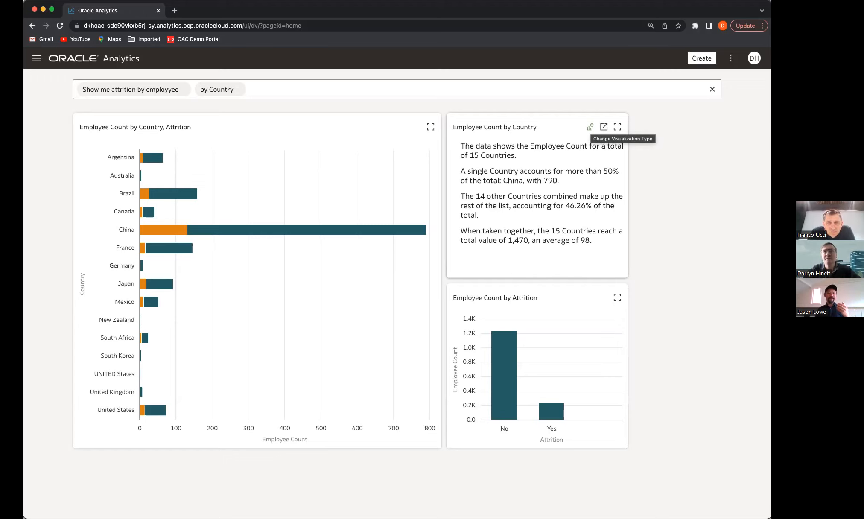
- Open the Employee Count by Country narrative as a new workbook
{"action": "left_click", "coordinate": [604, 126]}
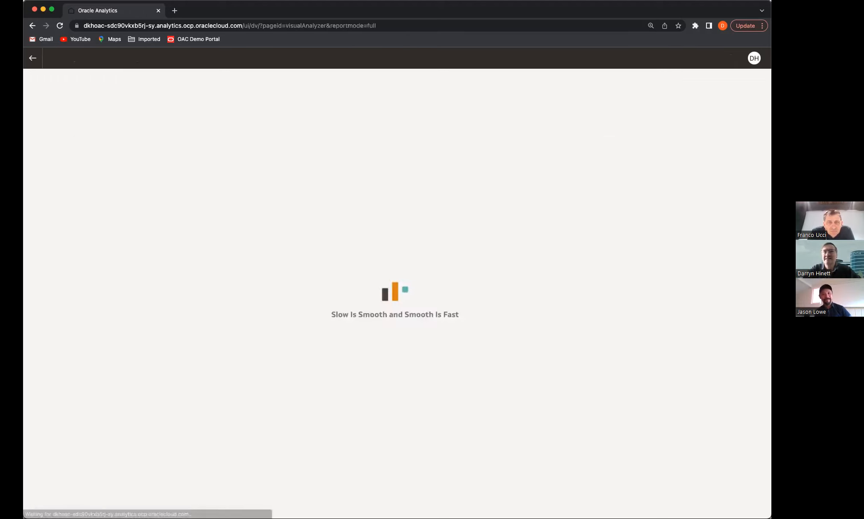
{"action": "scroll", "coordinate": [508, 301], "scroll_direction": "up", "scroll_amount": 3}
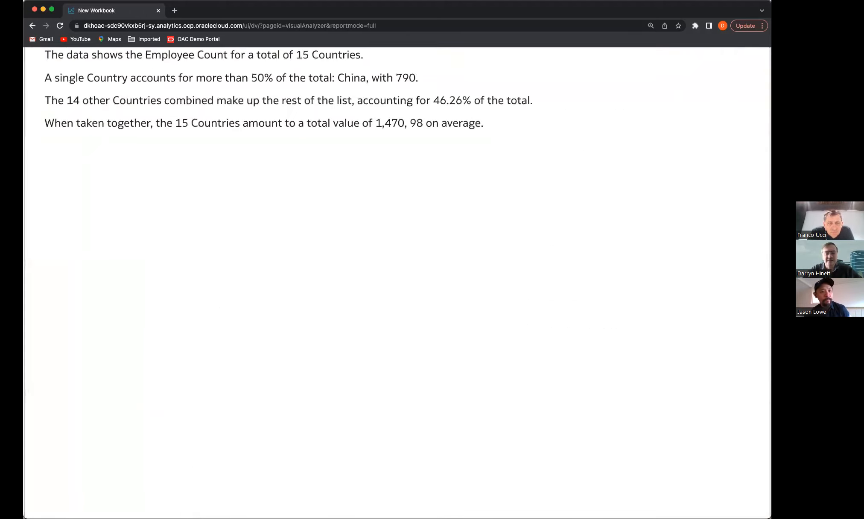
{"action": "scroll", "coordinate": [508, 301], "scroll_direction": "down", "scroll_amount": 3}
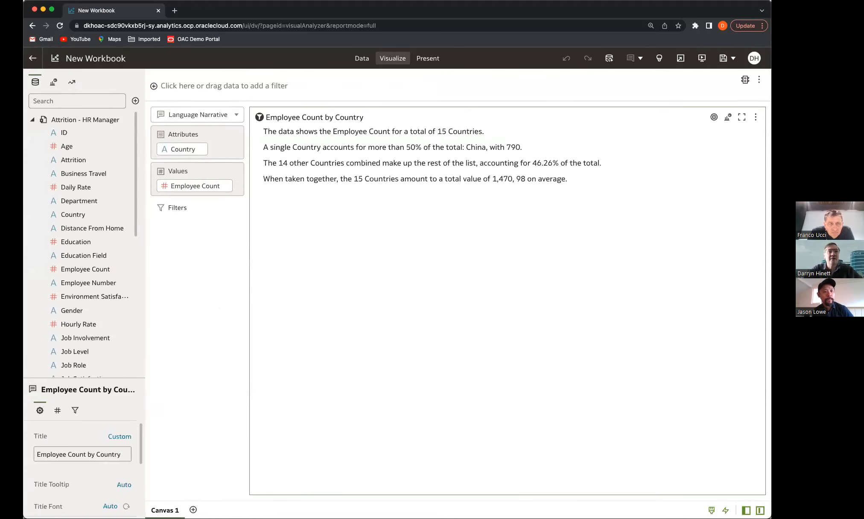
- Add a second canvas to the workbook and run Explain on the Attrition attribute
{"action": "left_click", "coordinate": [193, 510]}
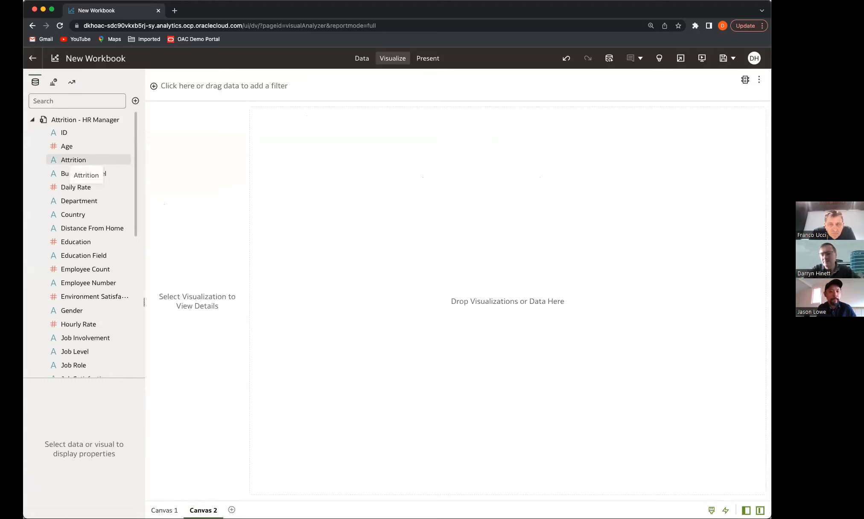
{"action": "right_click", "coordinate": [77, 160]}
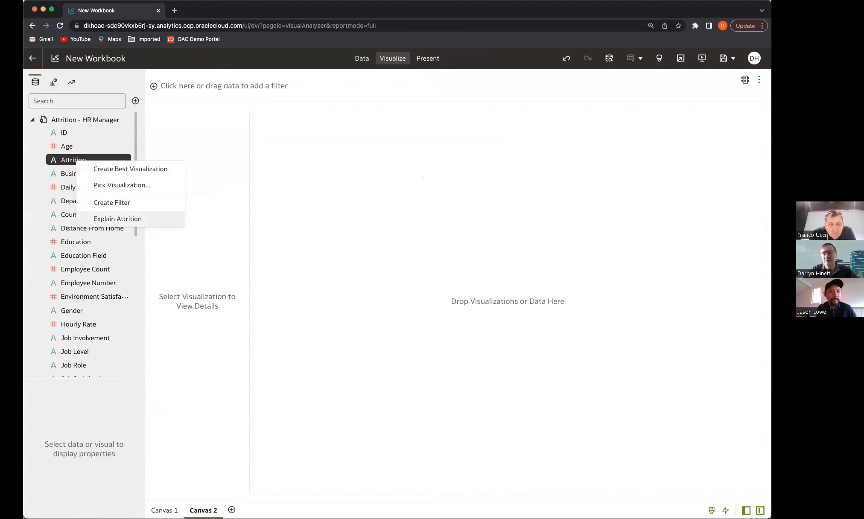
{"action": "left_click", "coordinate": [117, 218]}
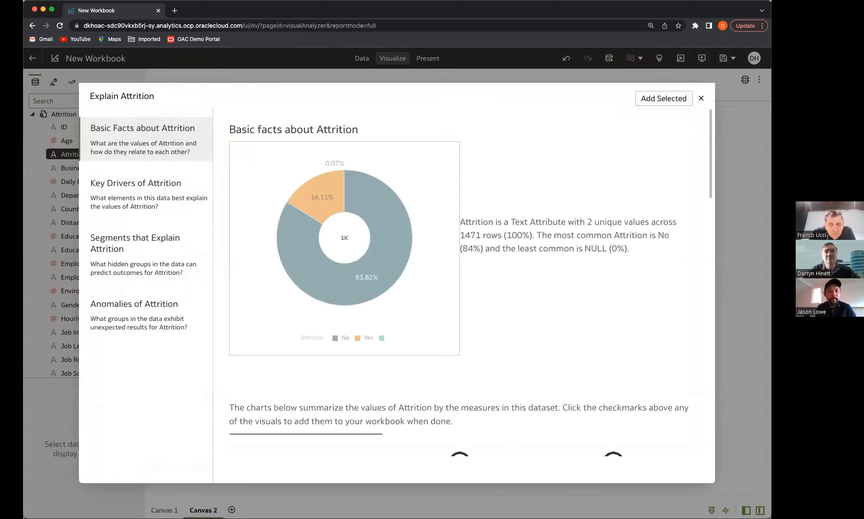
- Select the Attrition donut chart in the basic facts for adding and review the charts by measure beneath it
{"action": "mouse_move", "coordinate": [400, 230]}
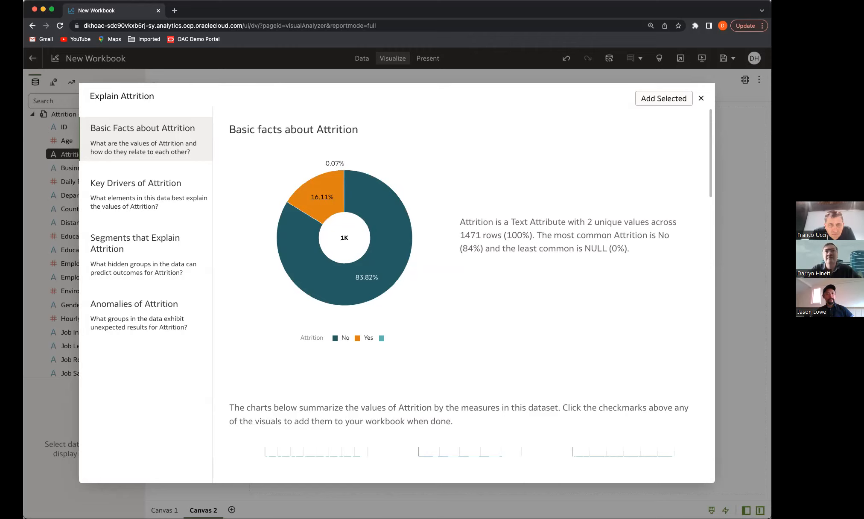
{"action": "left_click", "coordinate": [446, 159]}
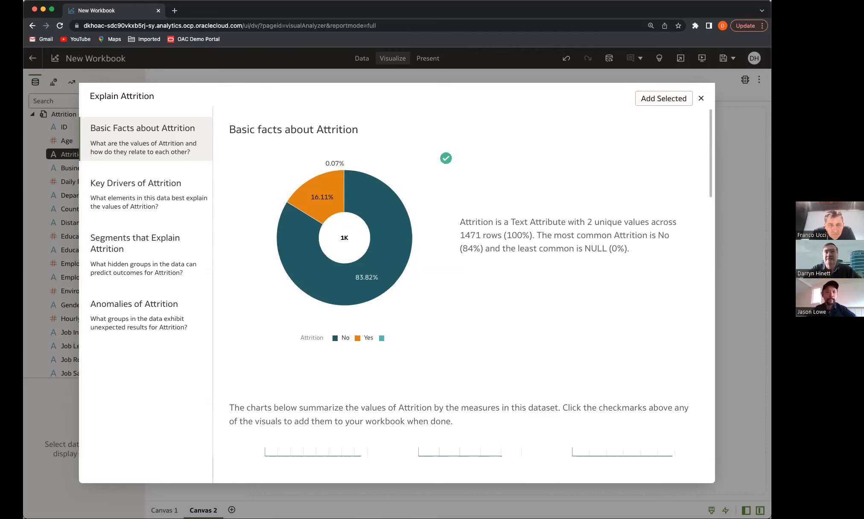
{"action": "scroll", "coordinate": [461, 282], "scroll_direction": "down", "scroll_amount": 5}
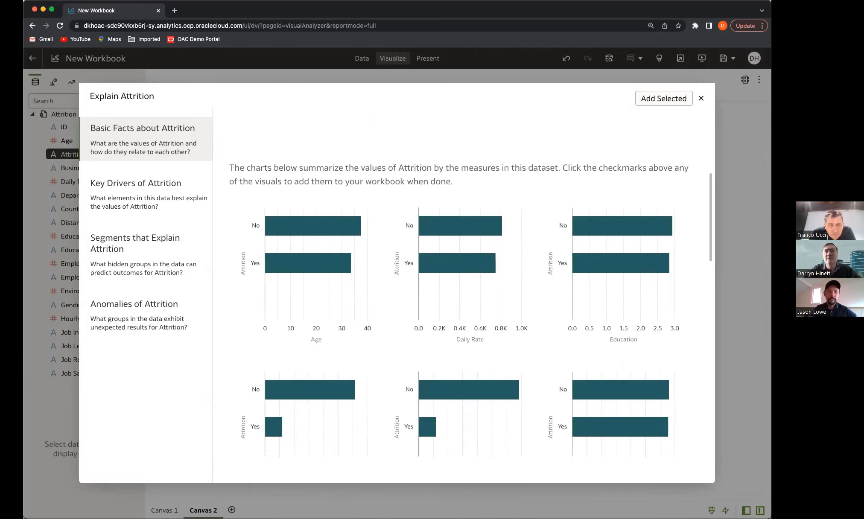
{"action": "scroll", "coordinate": [461, 192], "scroll_direction": "down", "scroll_amount": 5}
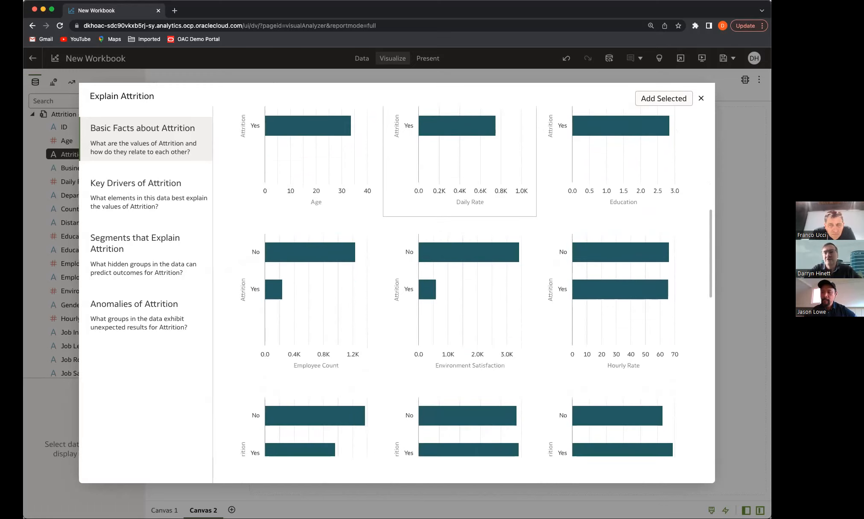
{"action": "scroll", "coordinate": [461, 192], "scroll_direction": "down", "scroll_amount": 3}
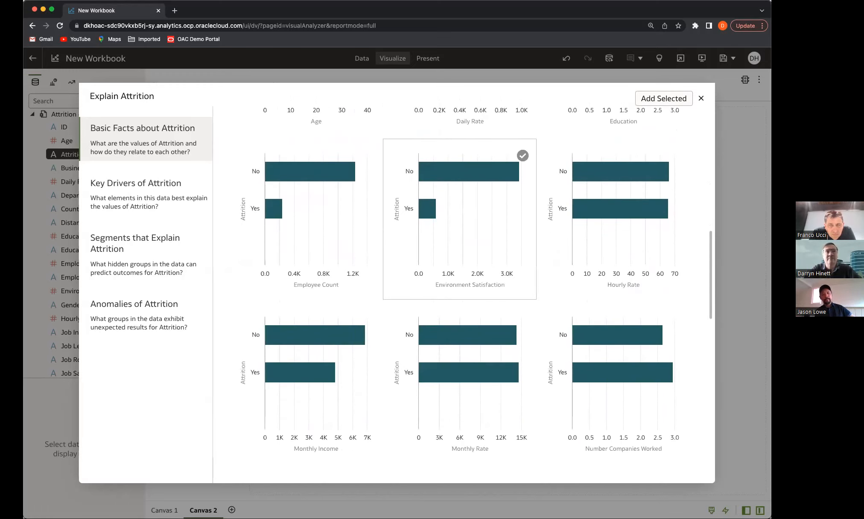
{"action": "scroll", "coordinate": [427, 214], "scroll_direction": "up", "scroll_amount": 6}
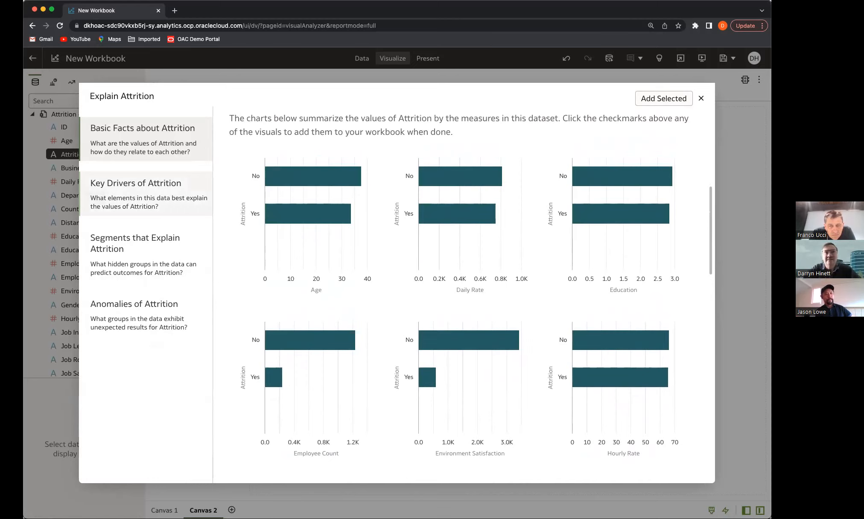
- Select the Job Level, Over Time and Work Life Balance charts from the key drivers of Attrition
{"action": "left_click", "coordinate": [146, 193]}
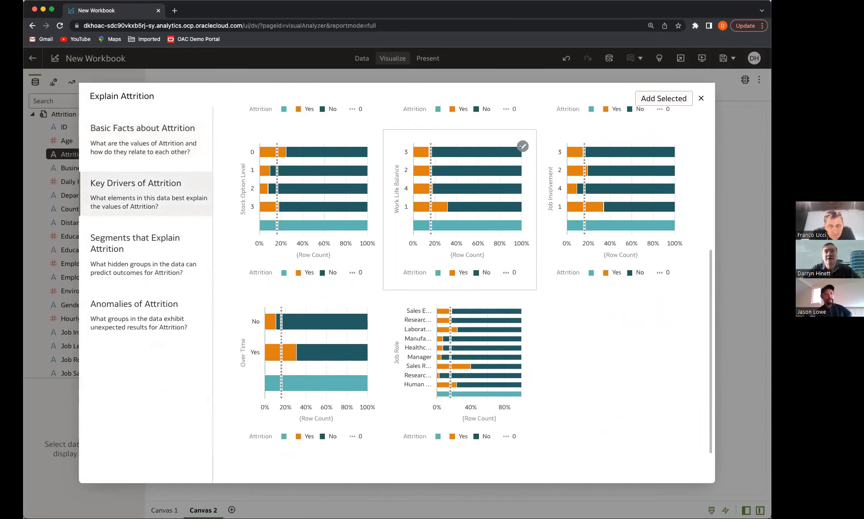
{"action": "scroll", "coordinate": [459, 235], "scroll_direction": "up", "scroll_amount": 5}
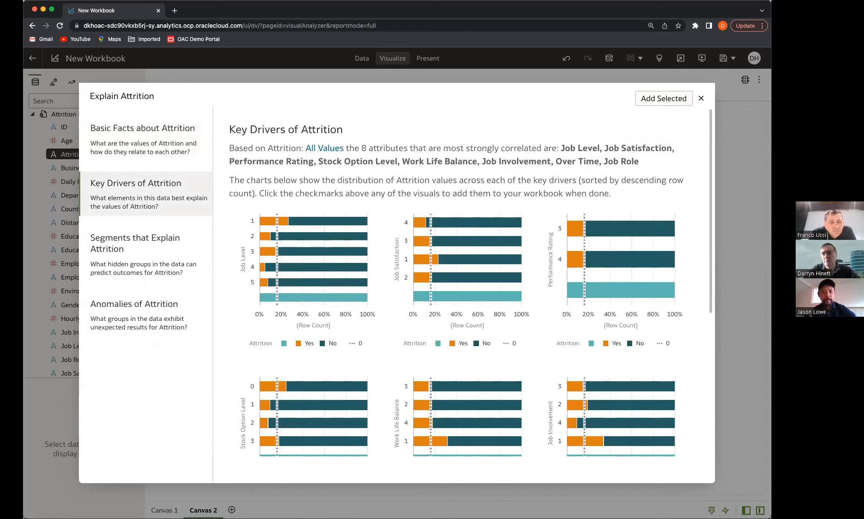
{"action": "left_click", "coordinate": [369, 217]}
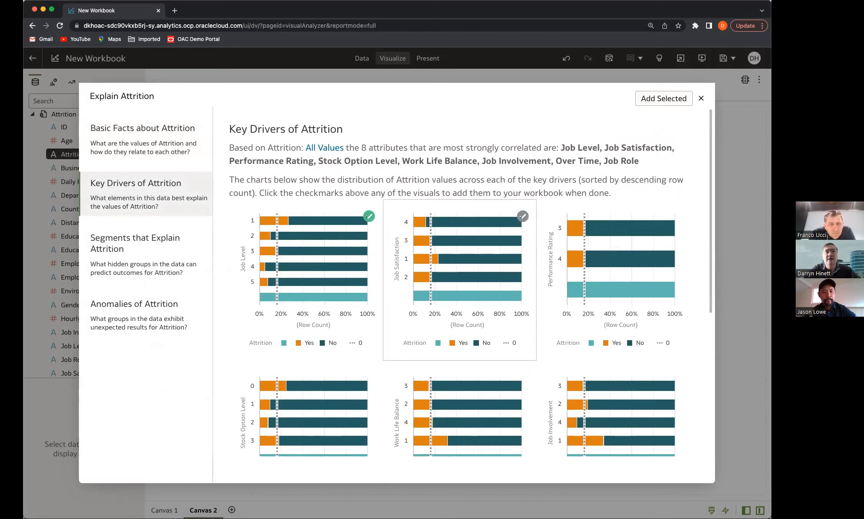
{"action": "scroll", "coordinate": [459, 333], "scroll_direction": "down", "scroll_amount": 10}
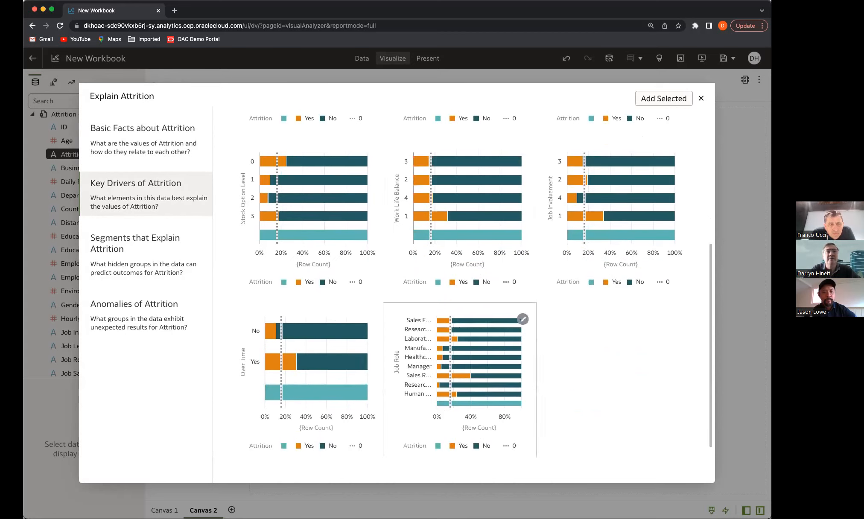
{"action": "left_click", "coordinate": [369, 319]}
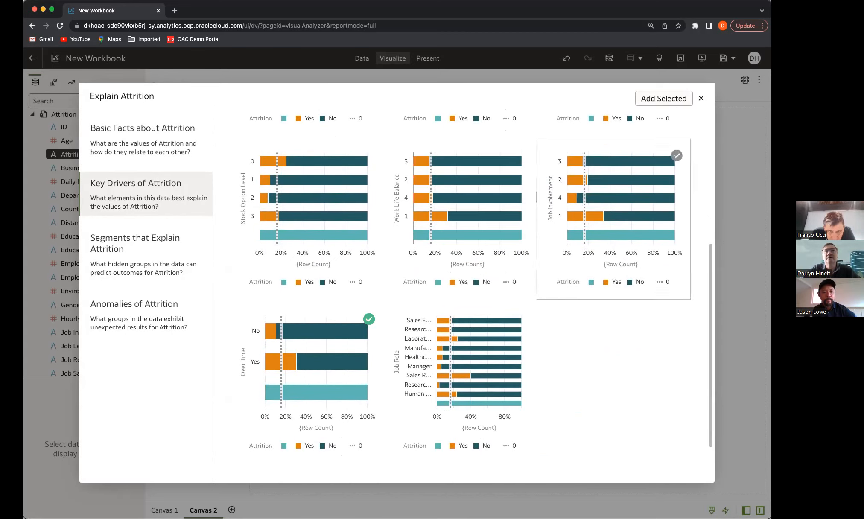
{"action": "left_click", "coordinate": [522, 156]}
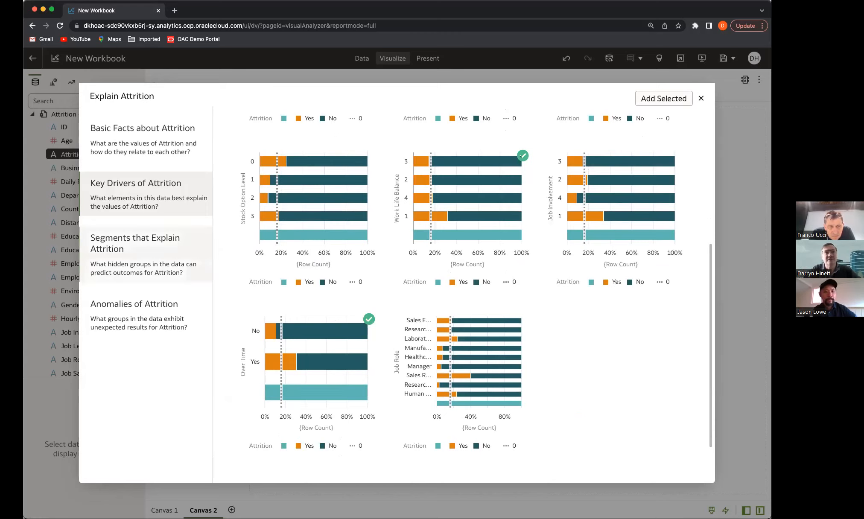
- Inspect the two largest Yes segments among the segments that explain Attrition, and add the selected Explain charts to the workbook
{"action": "left_click", "coordinate": [135, 244]}
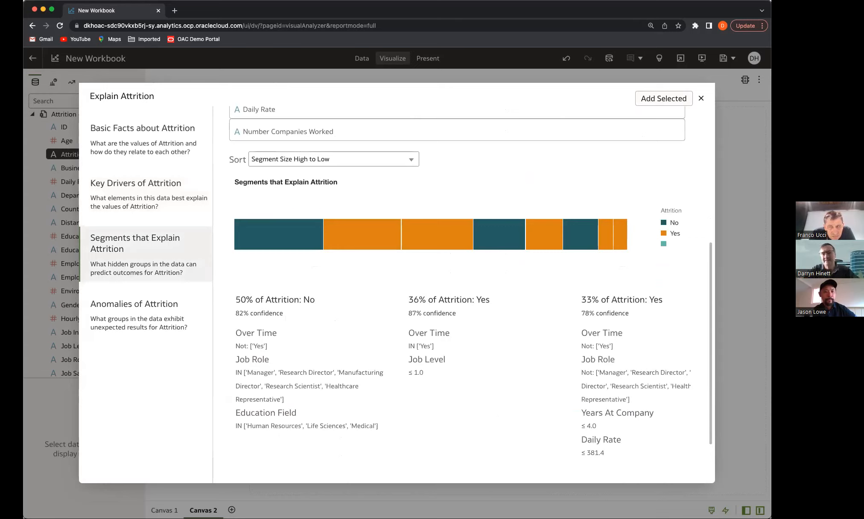
{"action": "mouse_move", "coordinate": [359, 236]}
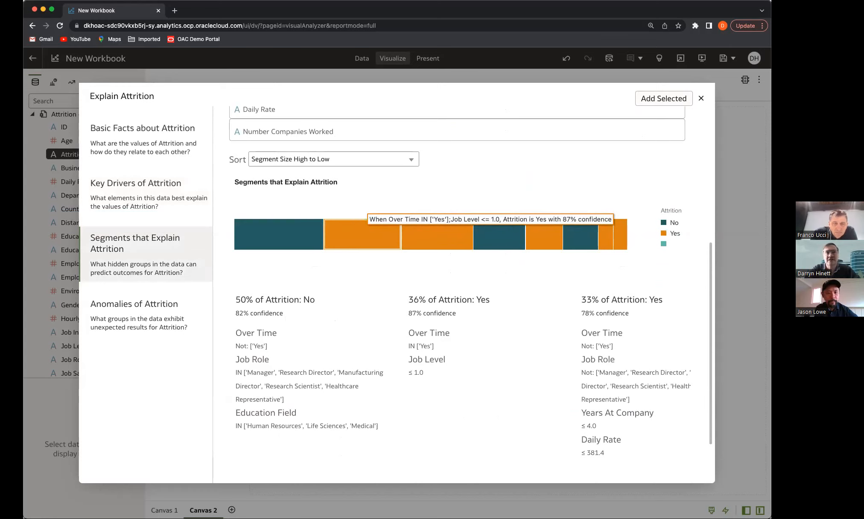
{"action": "left_click", "coordinate": [363, 233]}
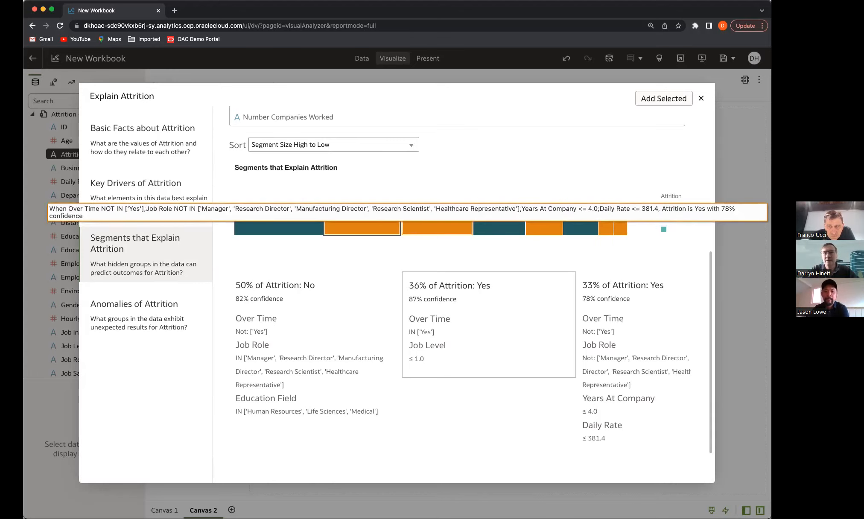
{"action": "left_click", "coordinate": [427, 228]}
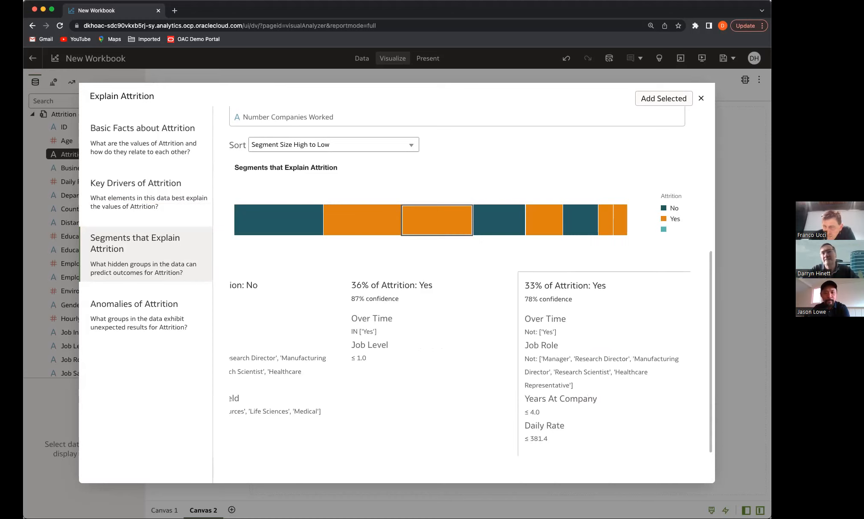
{"action": "scroll", "coordinate": [562, 469], "scroll_direction": "up", "scroll_amount": 5}
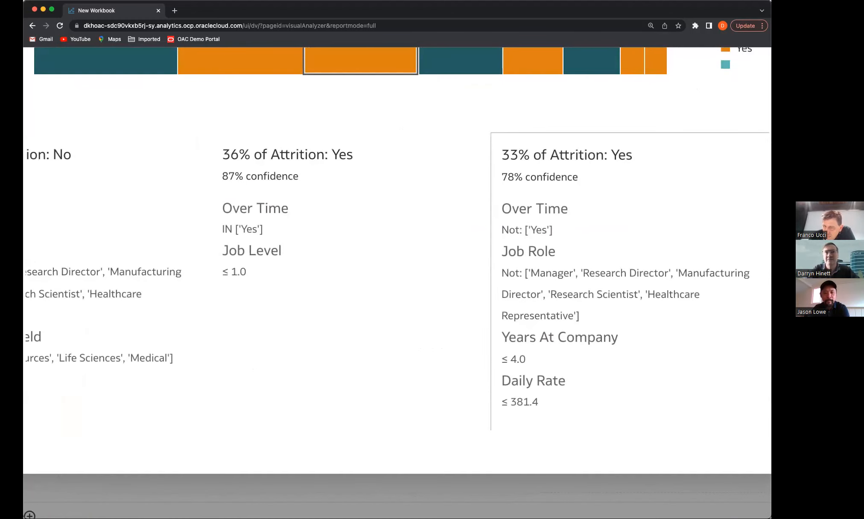
{"action": "scroll", "coordinate": [563, 495], "scroll_direction": "down", "scroll_amount": 5}
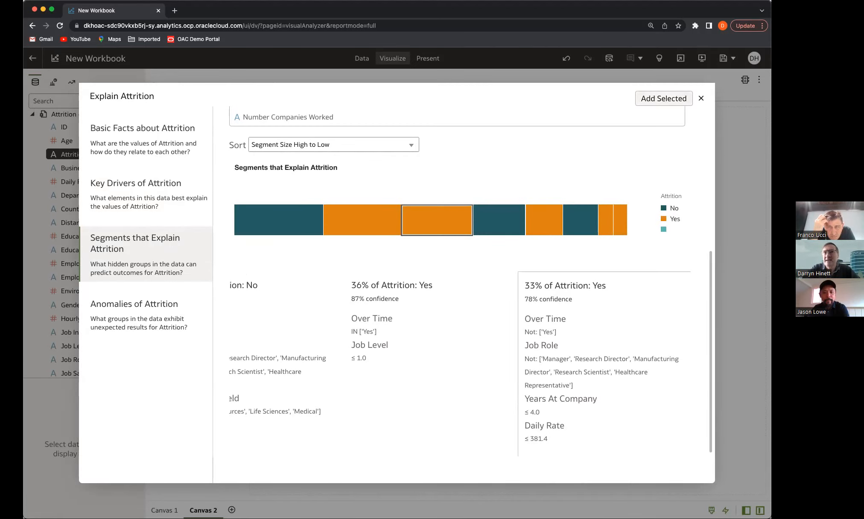
{"action": "left_click", "coordinate": [664, 98]}
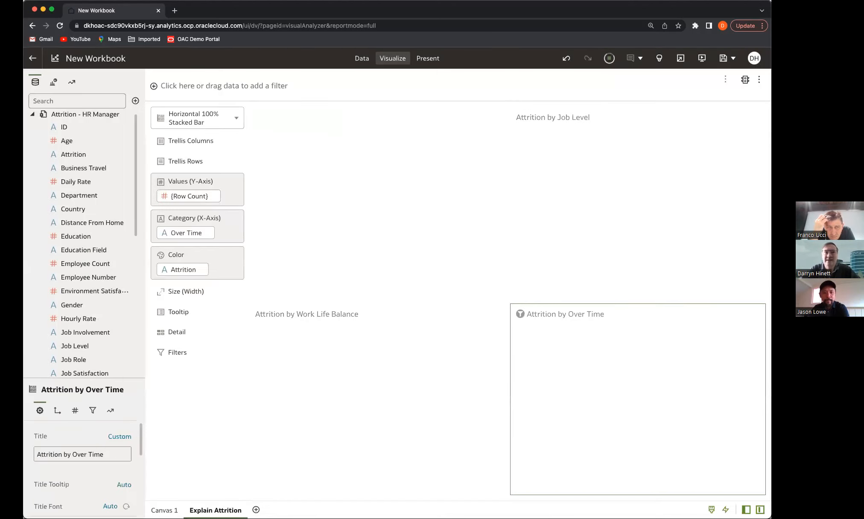